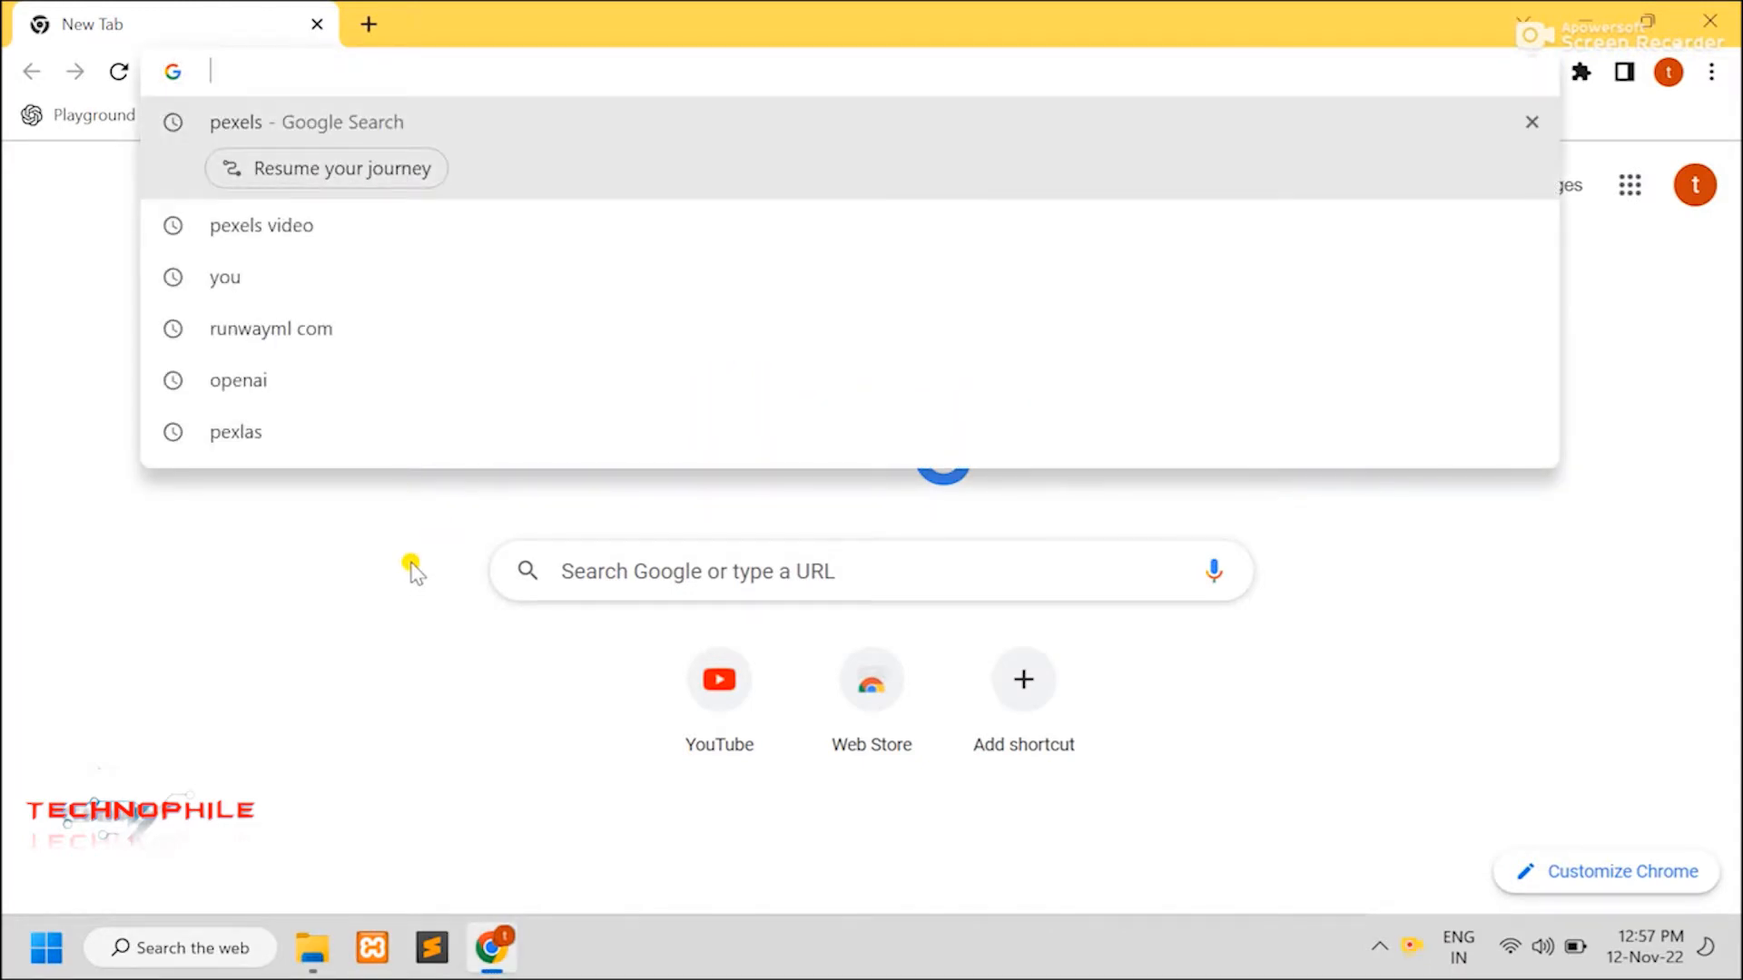
- Search the web for runwayml and open the official Runway site
{"action": "type", "text": "runwayml.com"}
{"action": "key", "text": "BackSpace"}
{"action": "key", "text": "BackSpace"}
{"action": "key", "text": "BackSpace"}
{"action": "key", "text": "BackSpace"}
{"action": "key", "text": "Return"}
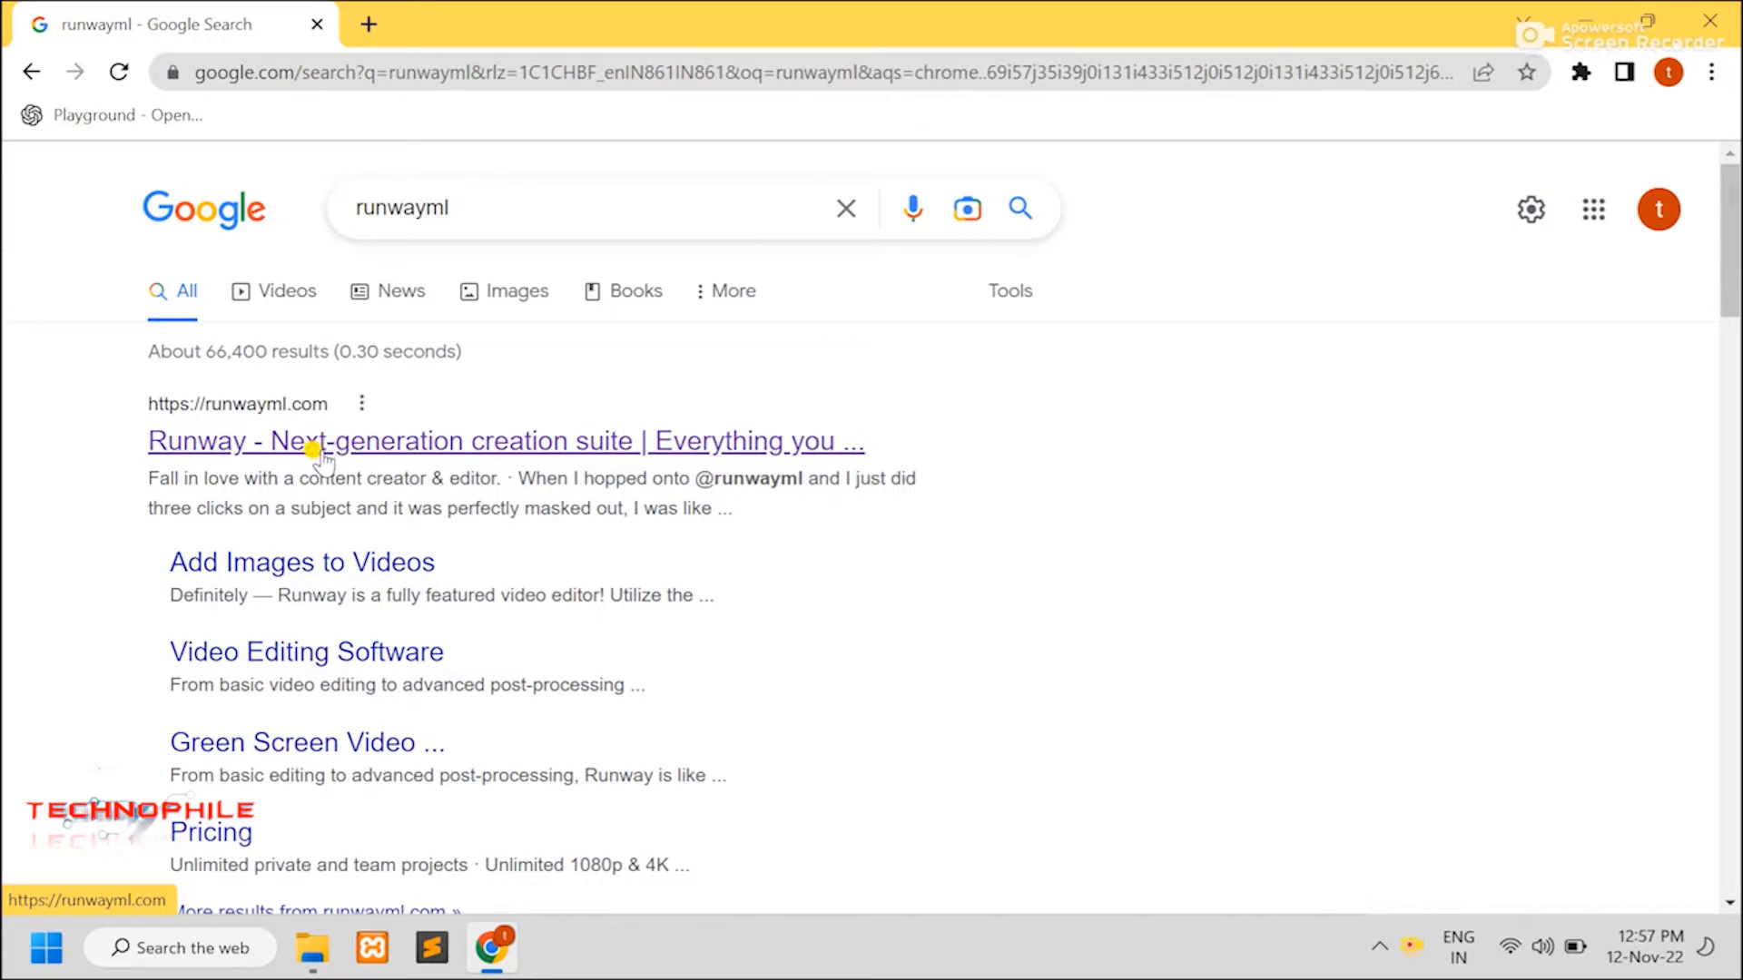
{"action": "left_click", "coordinate": [318, 450]}
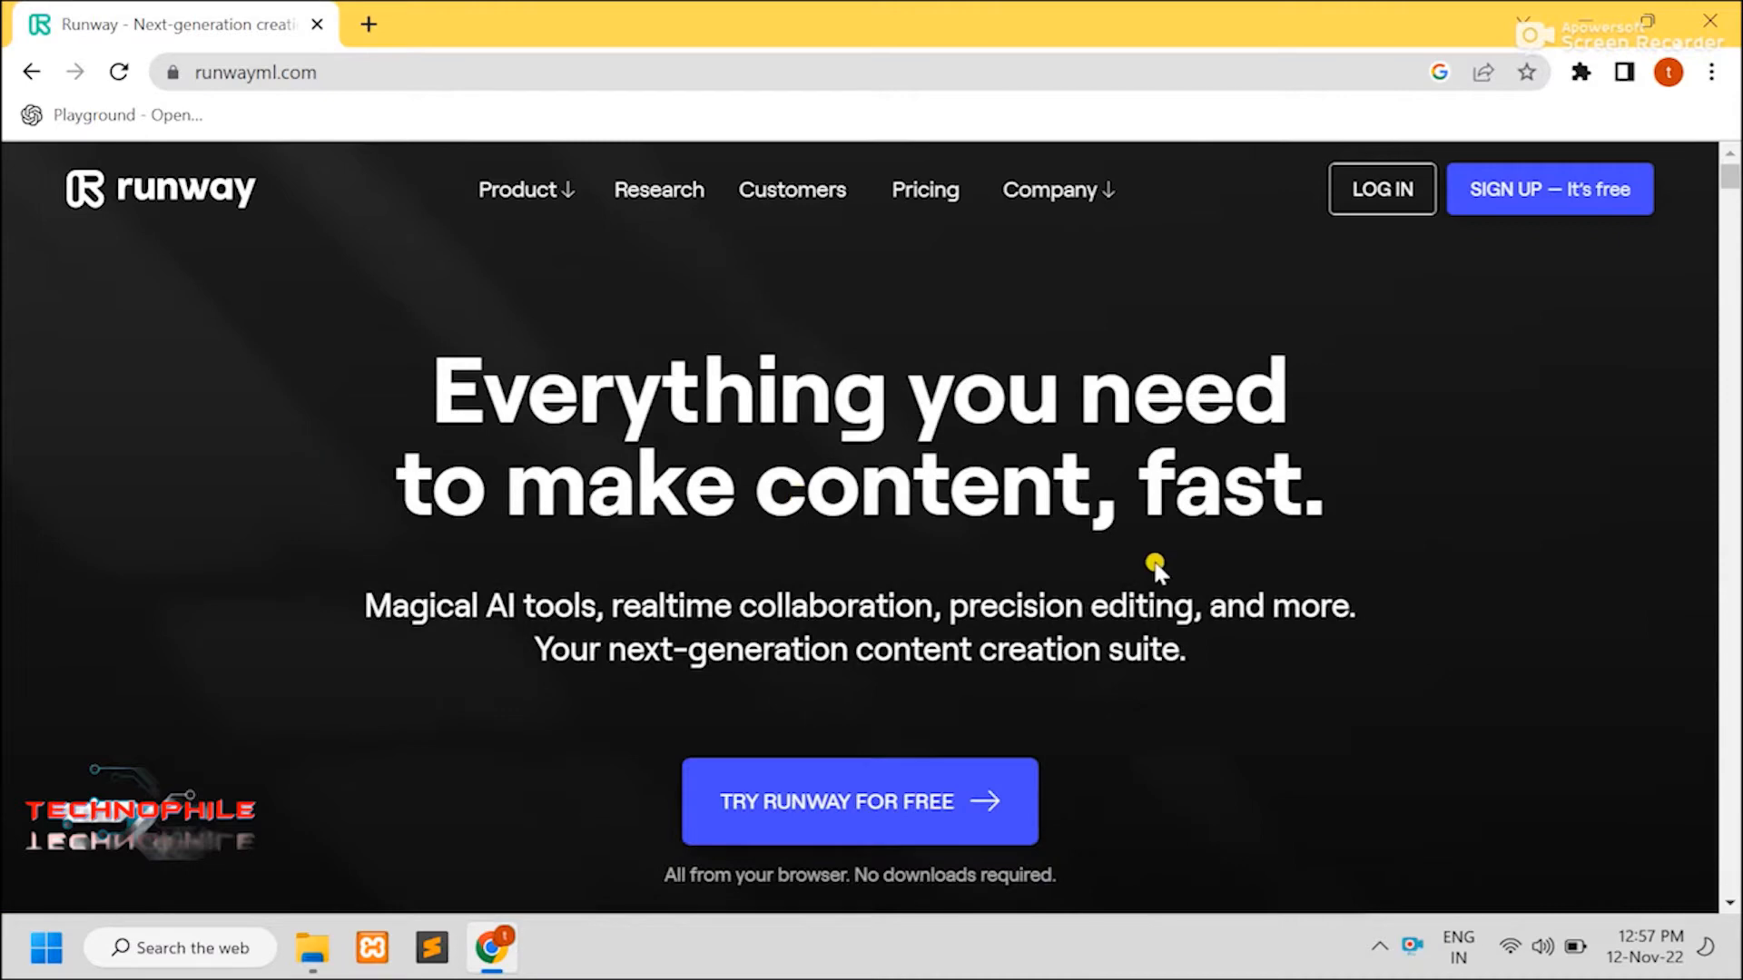
- Look over the Runway home page and sign up for free with the existing Google account
{"action": "scroll", "coordinate": [1154, 567], "scroll_direction": "down", "scroll_amount": 7}
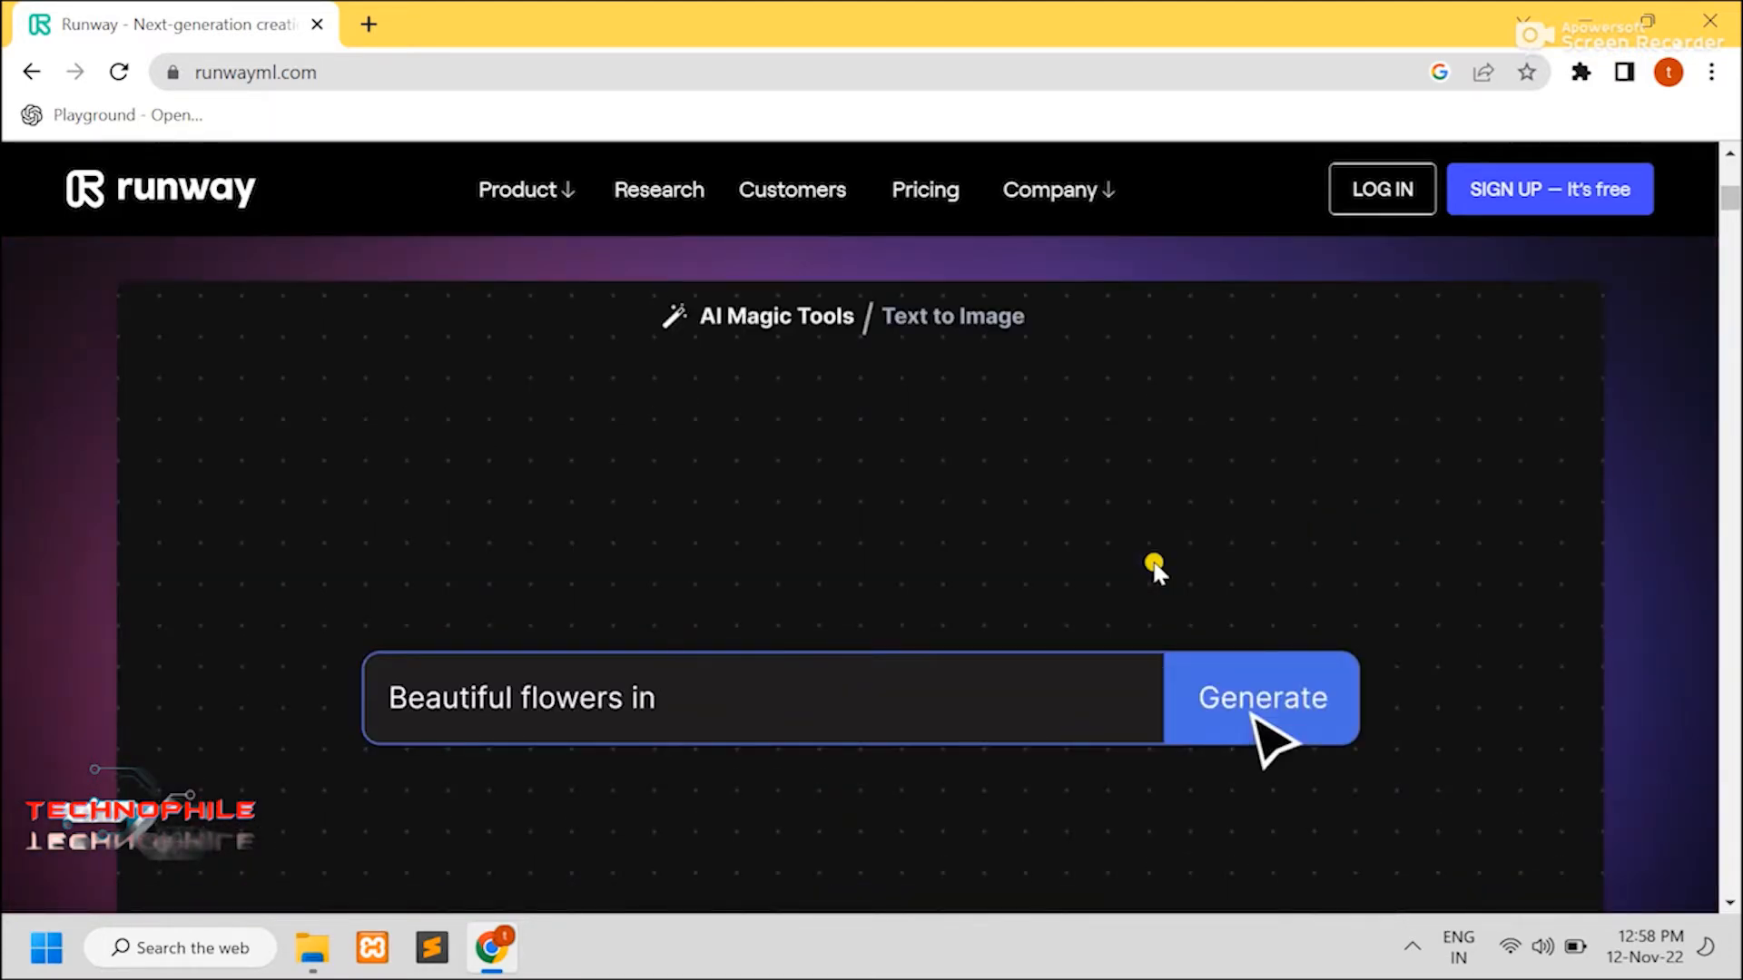
{"action": "scroll", "coordinate": [1155, 568], "scroll_direction": "up", "scroll_amount": 8}
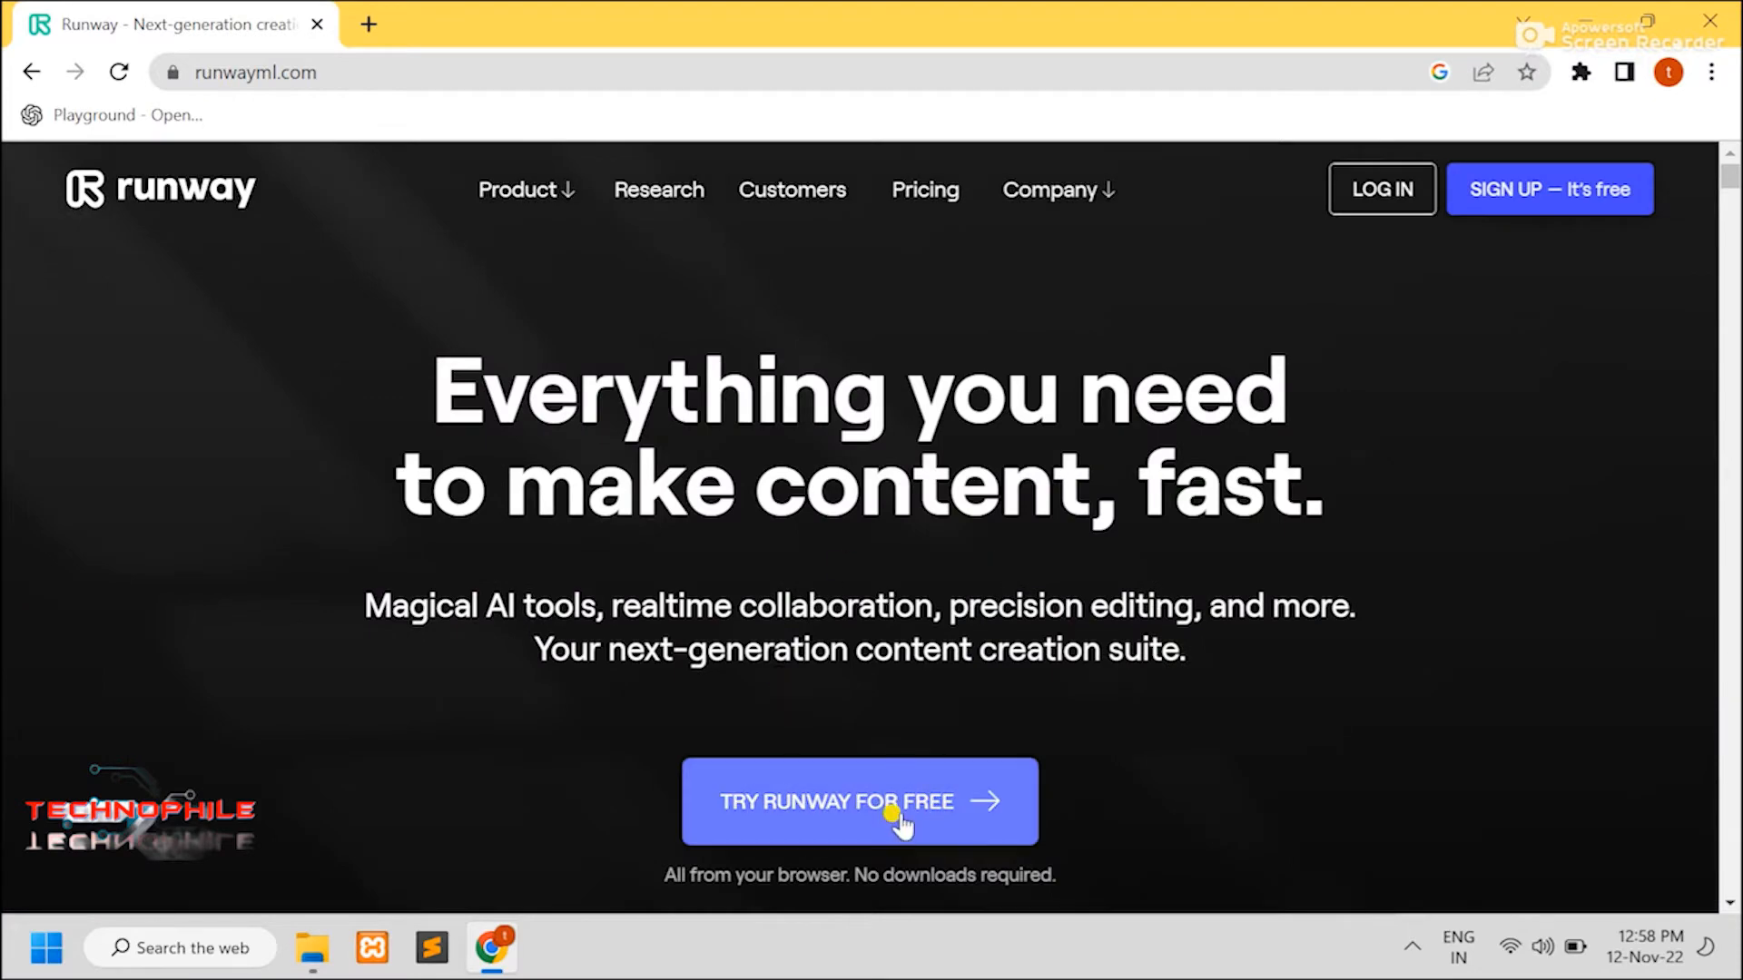
{"action": "left_click", "coordinate": [888, 822]}
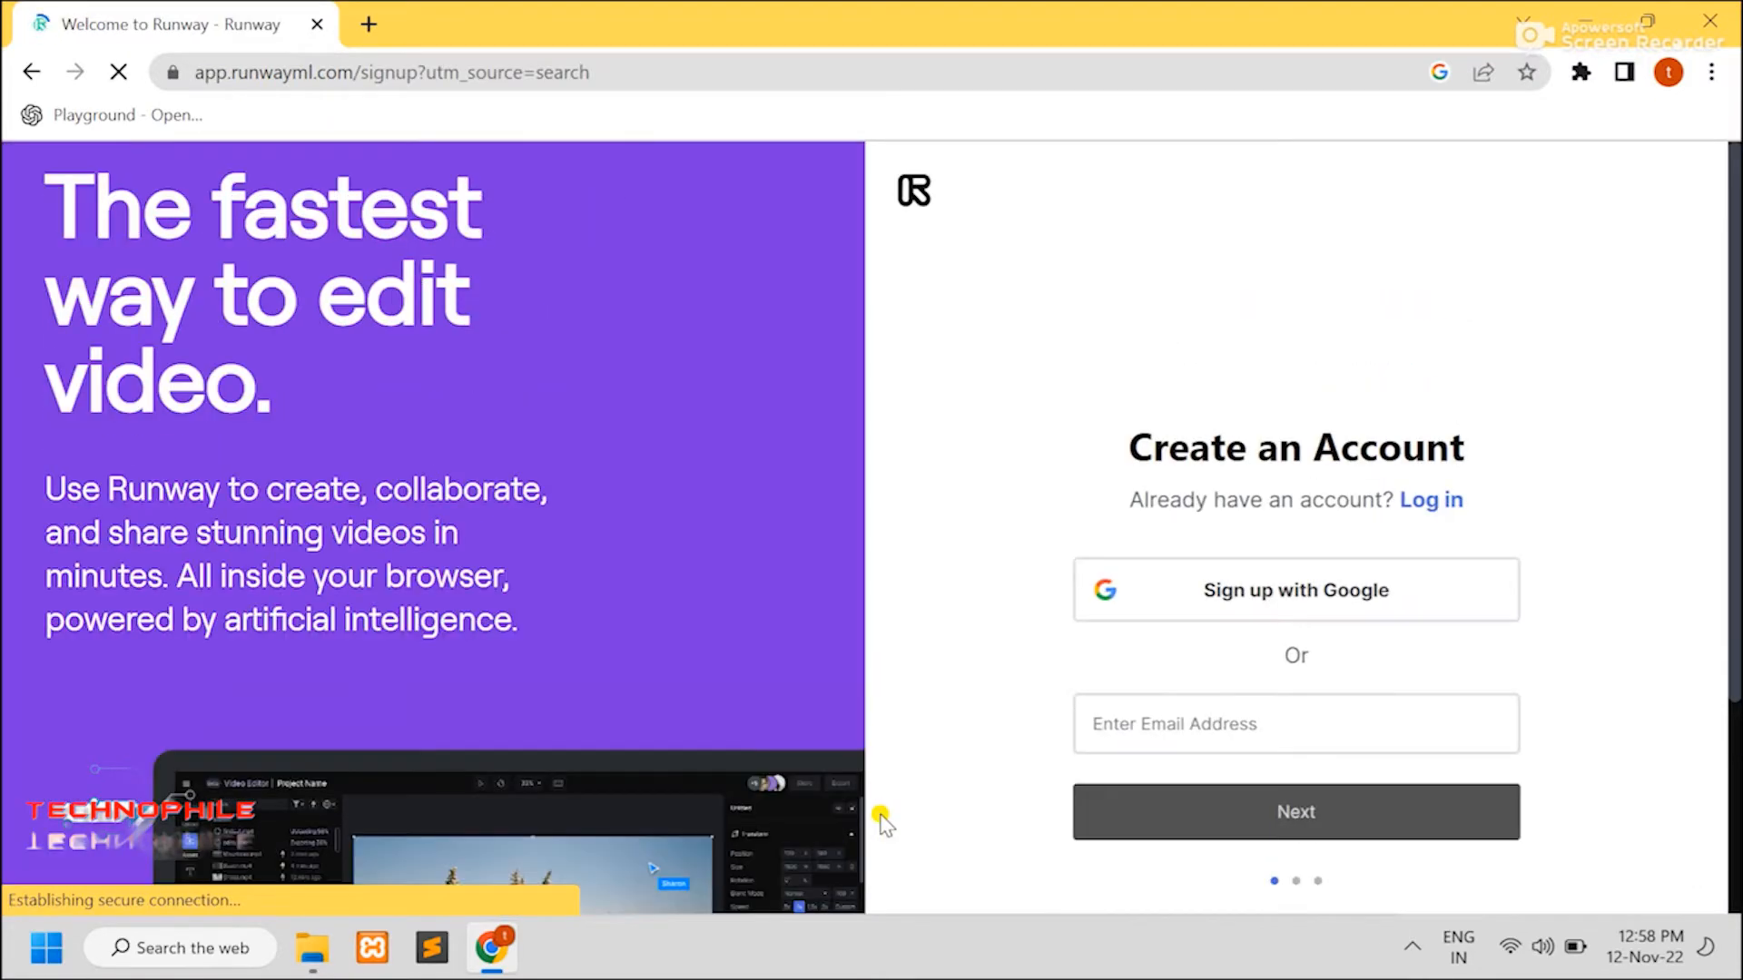
{"action": "left_click", "coordinate": [1268, 608]}
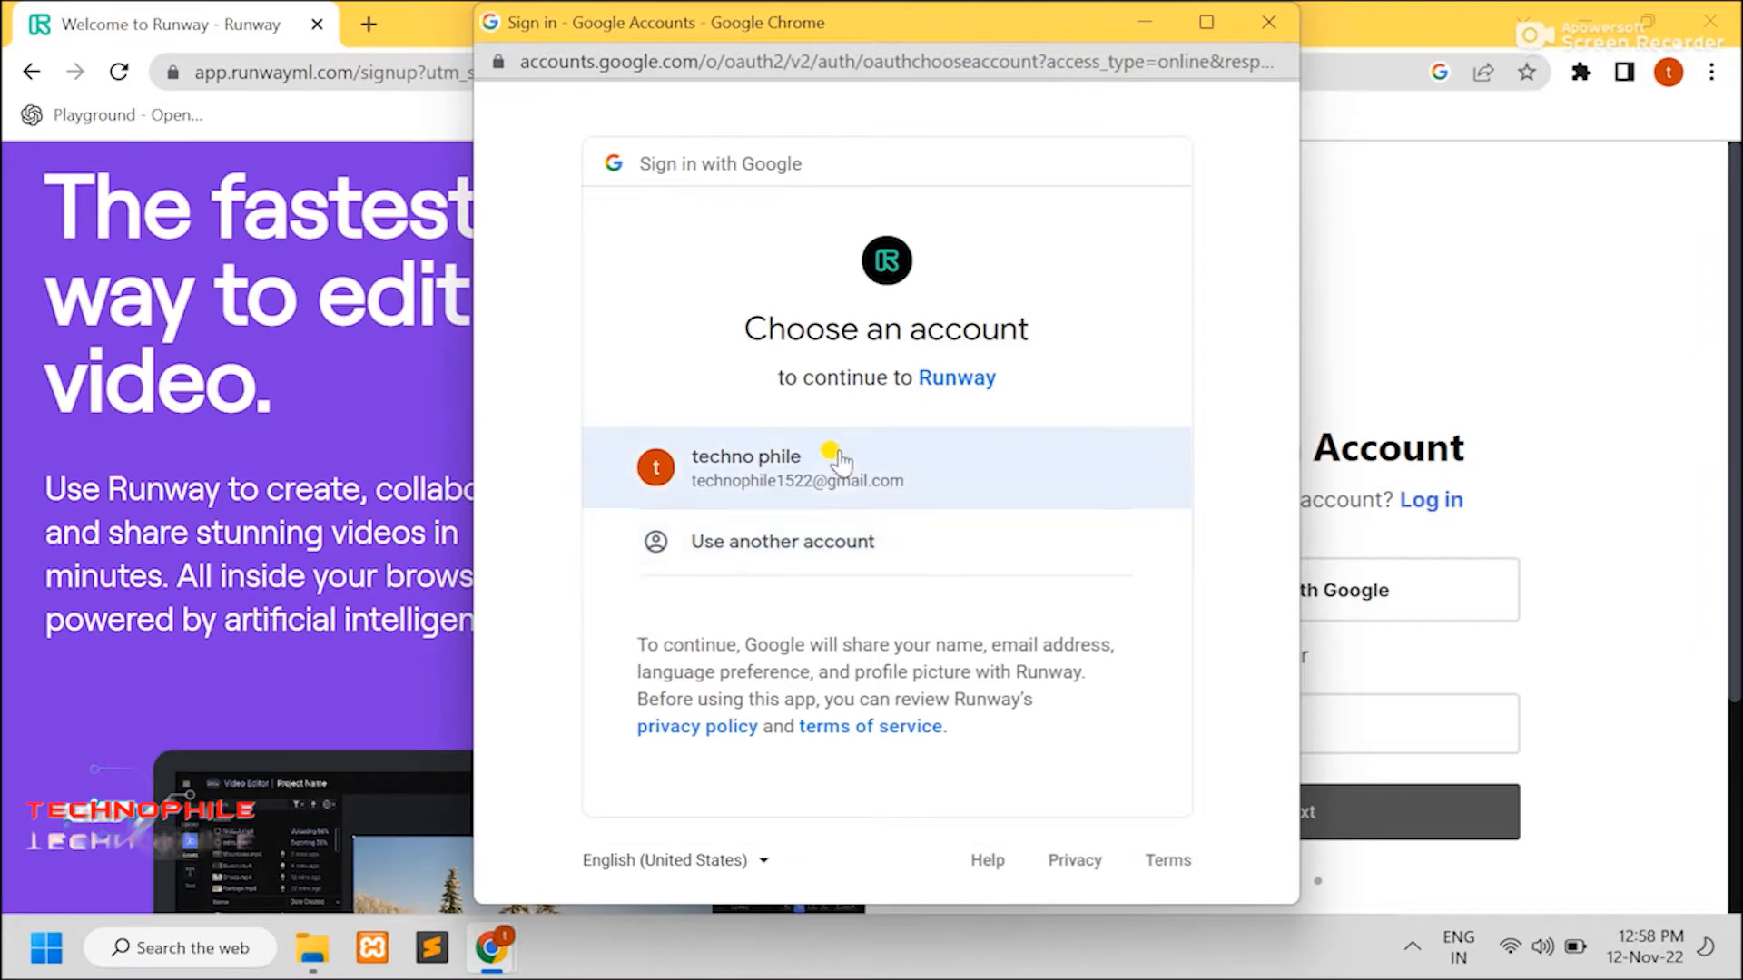
{"action": "left_click", "coordinate": [832, 464]}
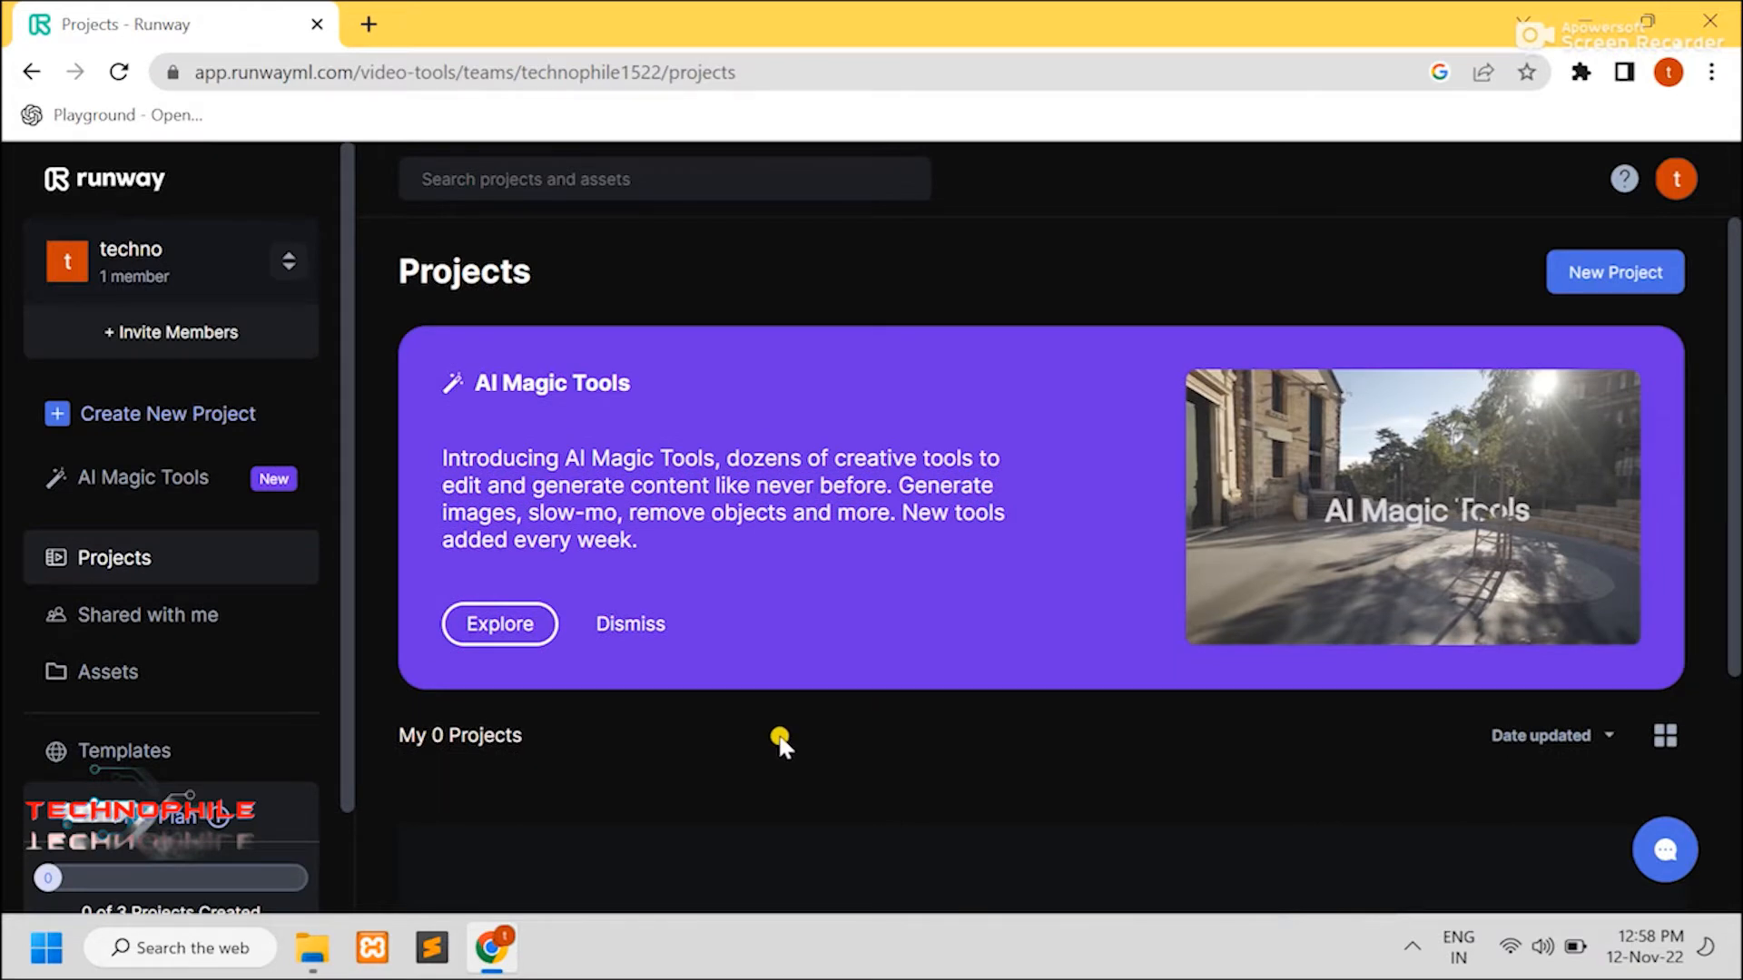
- Dismiss the AI Magic Tools promotion and create a first Video Composition project, skipping the introductory tour
{"action": "left_click", "coordinate": [628, 626]}
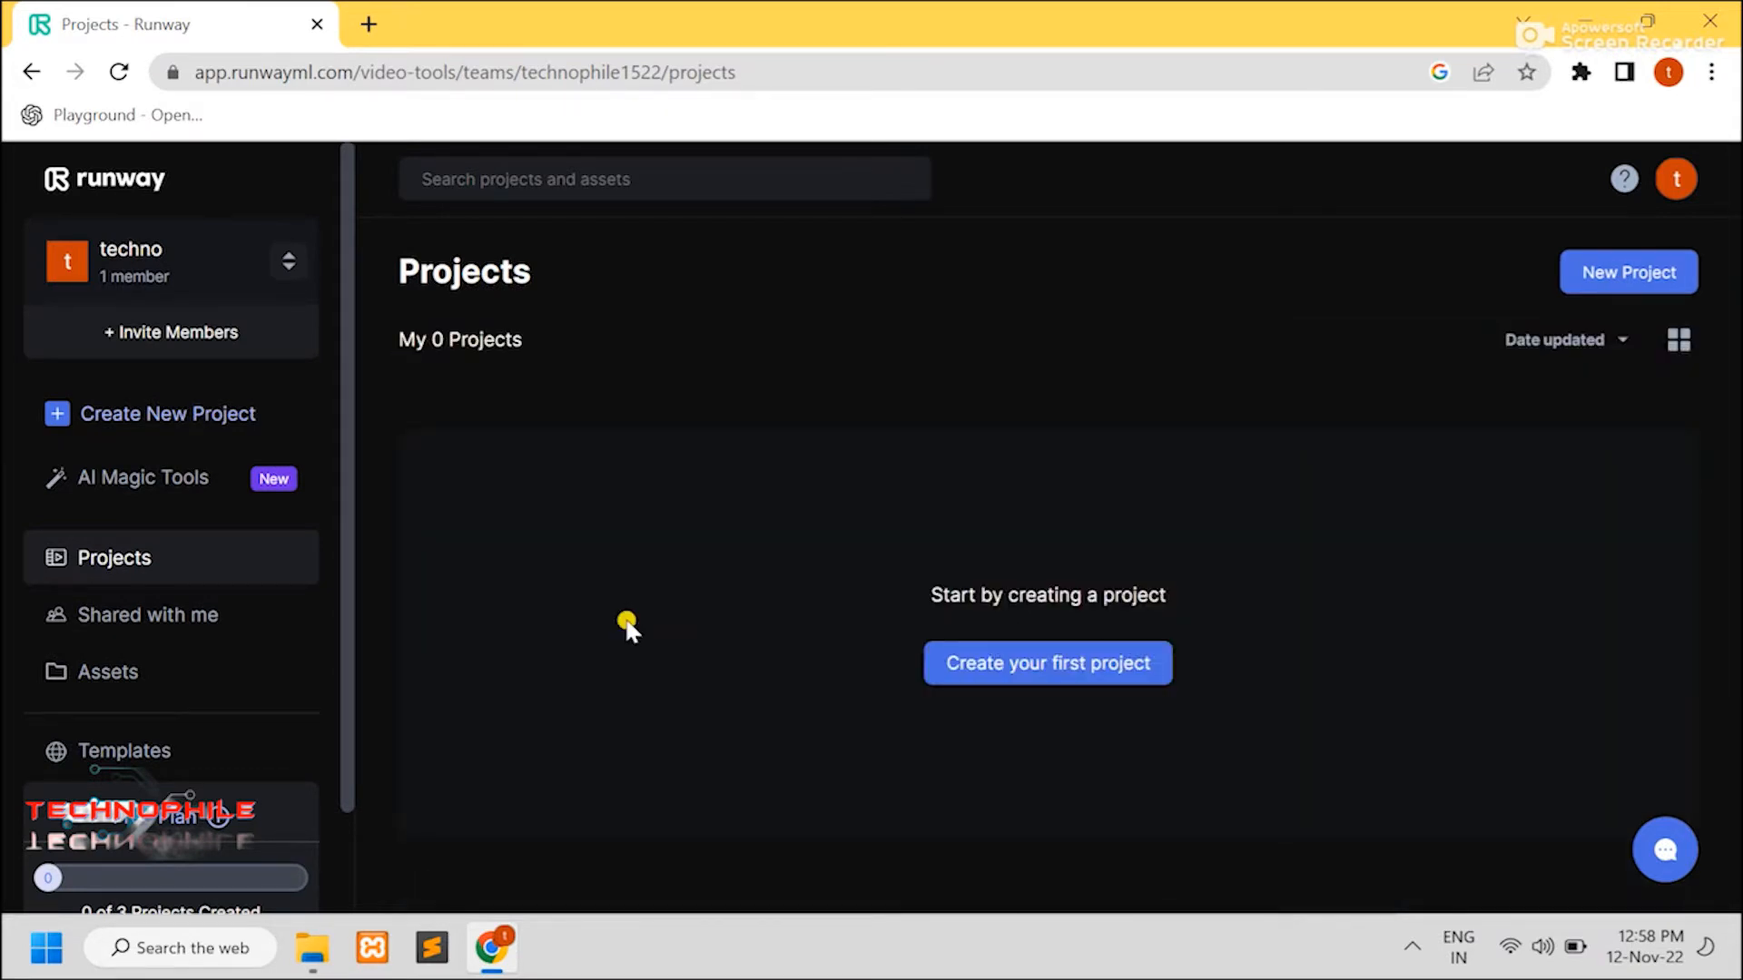
{"action": "left_click", "coordinate": [1037, 674]}
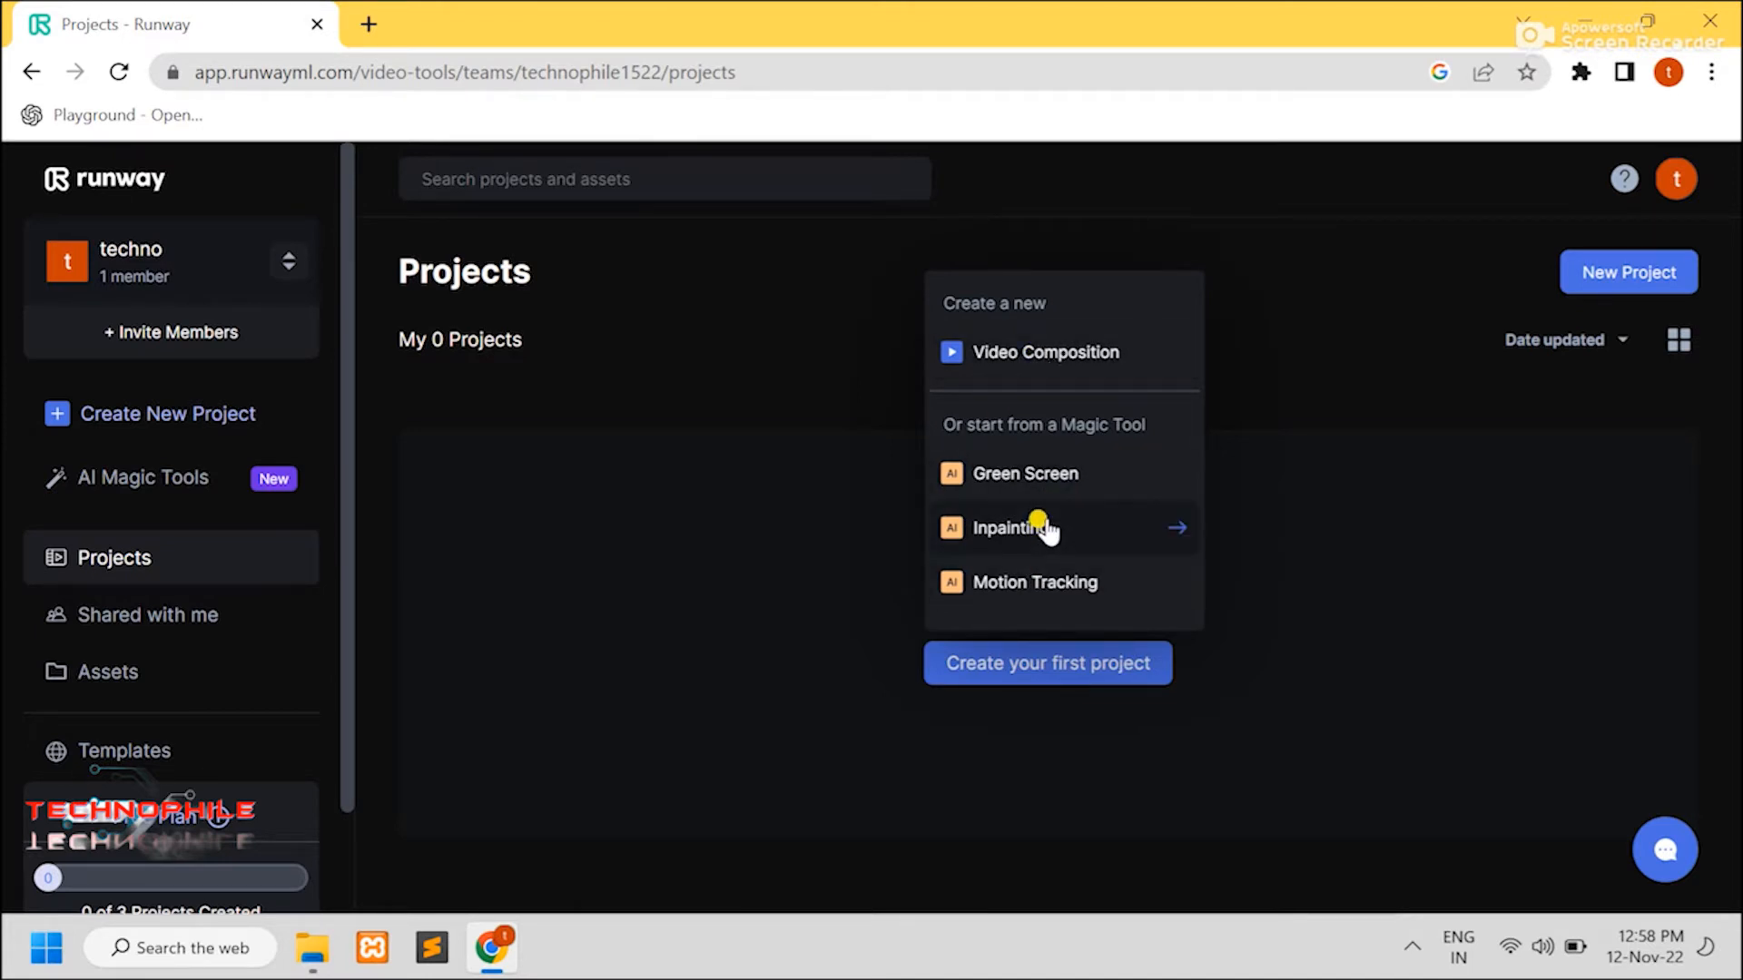
{"action": "left_click", "coordinate": [1040, 359]}
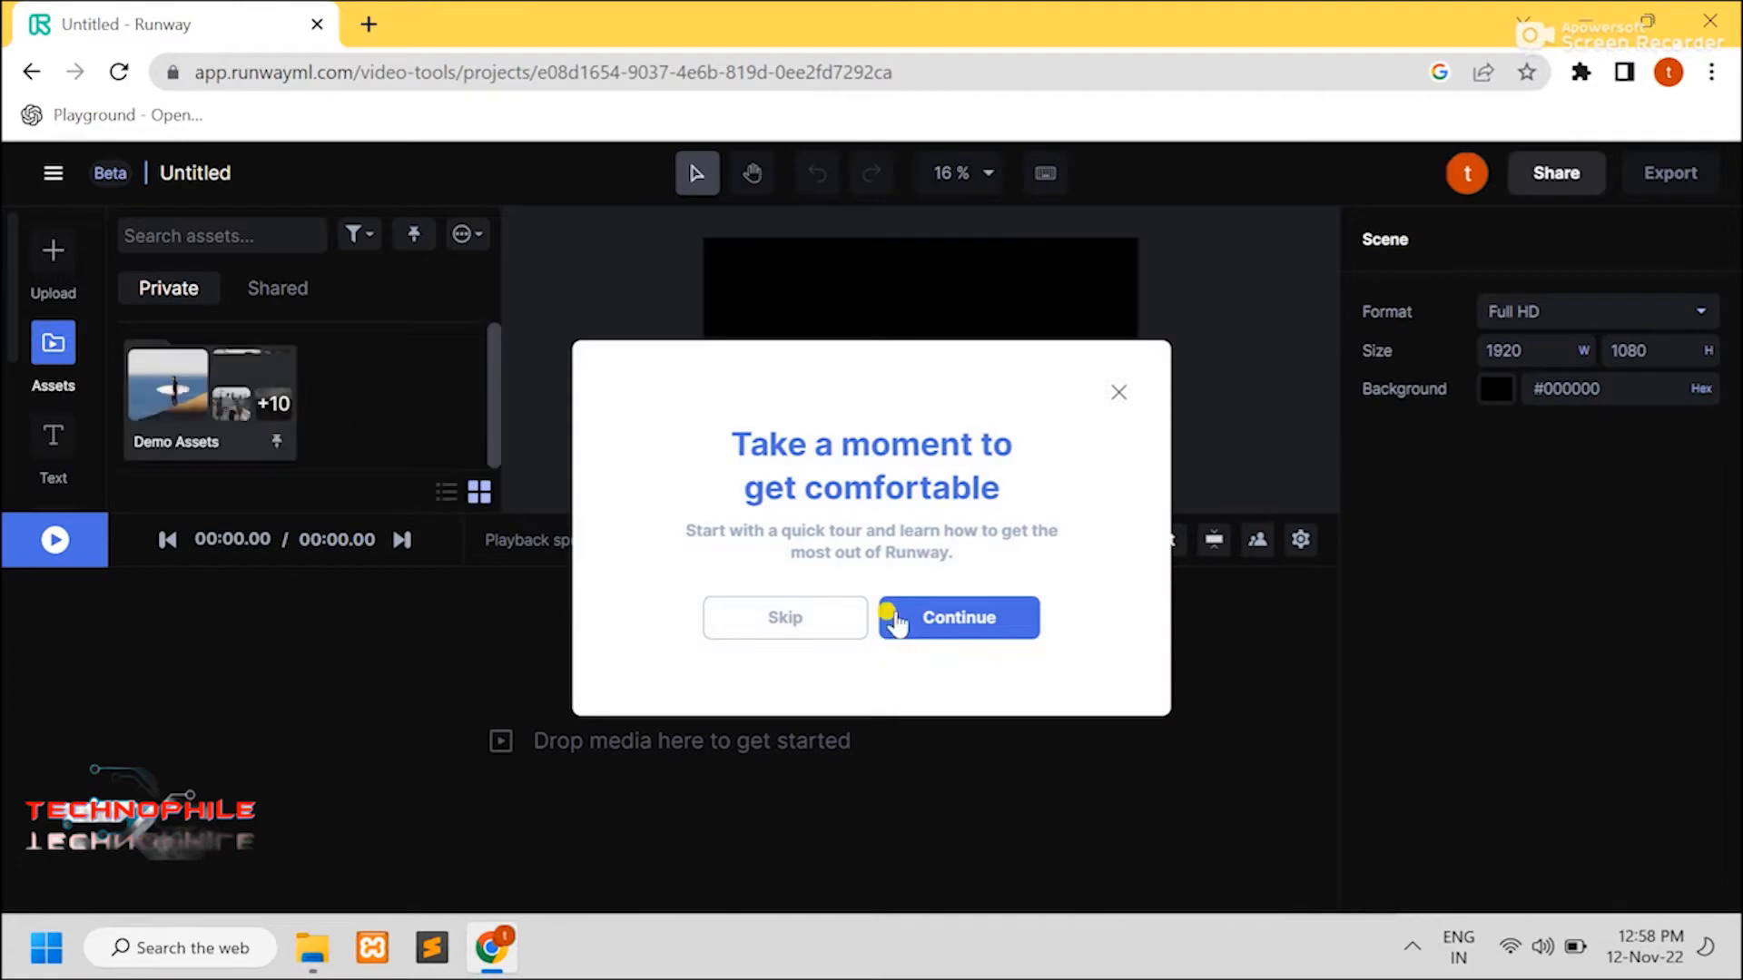
{"action": "left_click", "coordinate": [799, 620]}
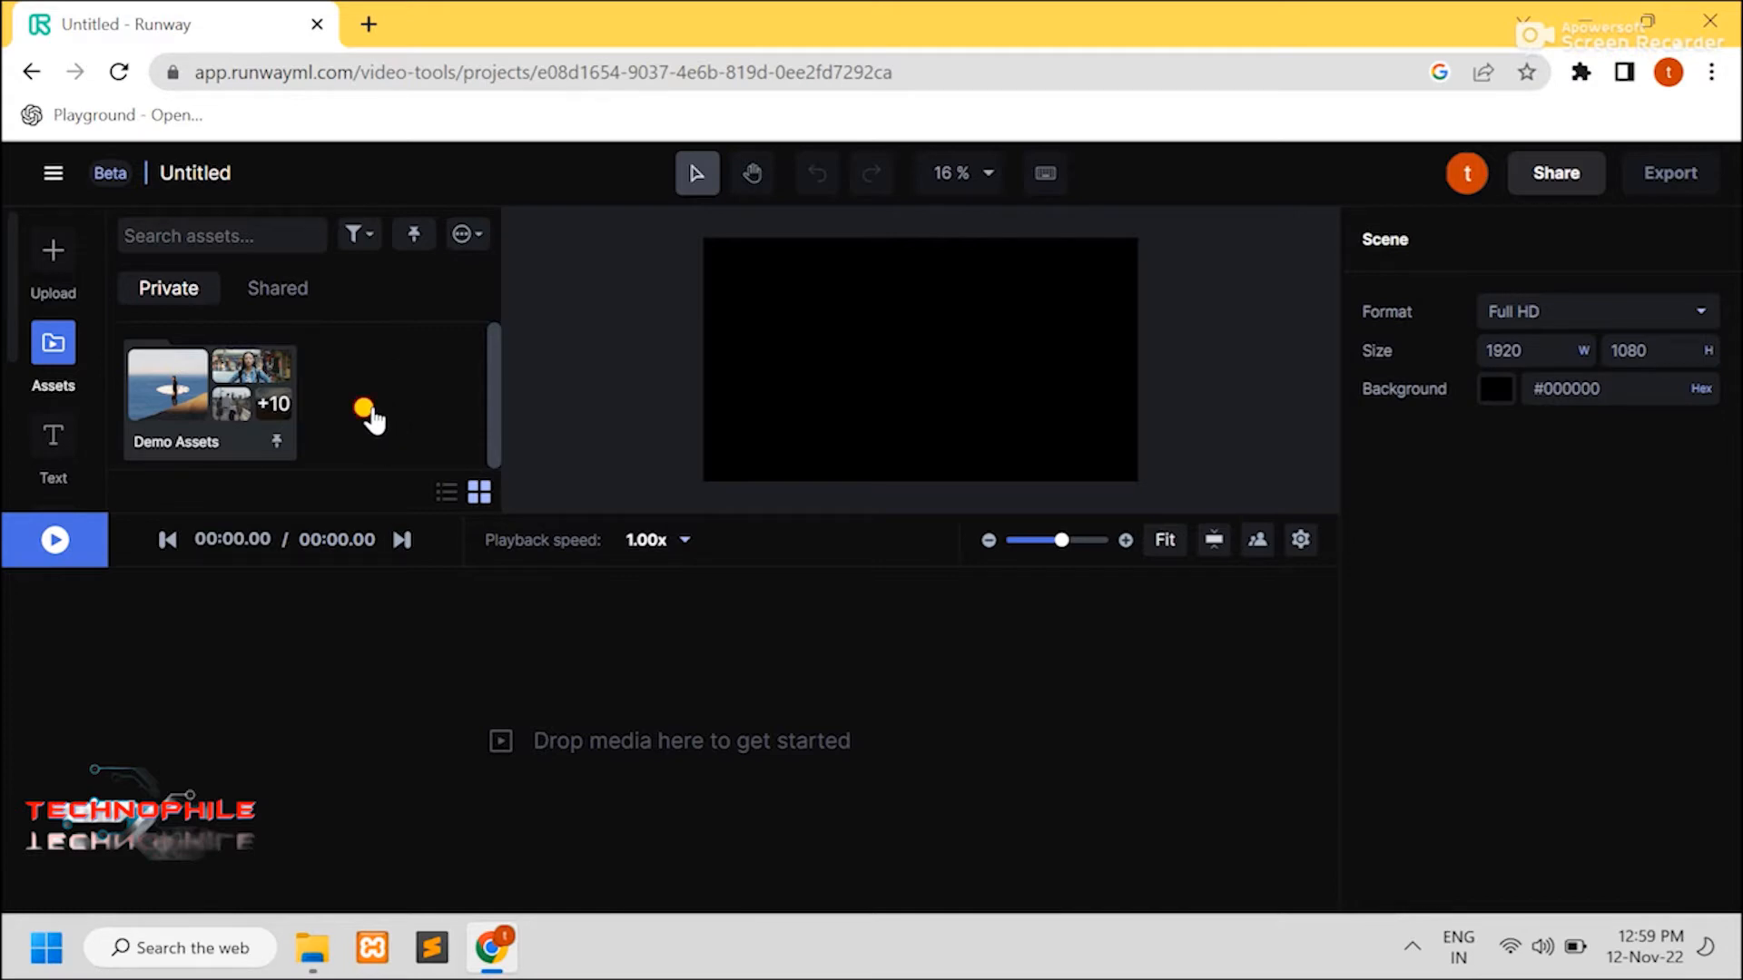
- Add Street-Portrait.mp4 from the Demo Assets folder to the composition and play back its opening seconds
{"action": "left_click", "coordinate": [177, 402]}
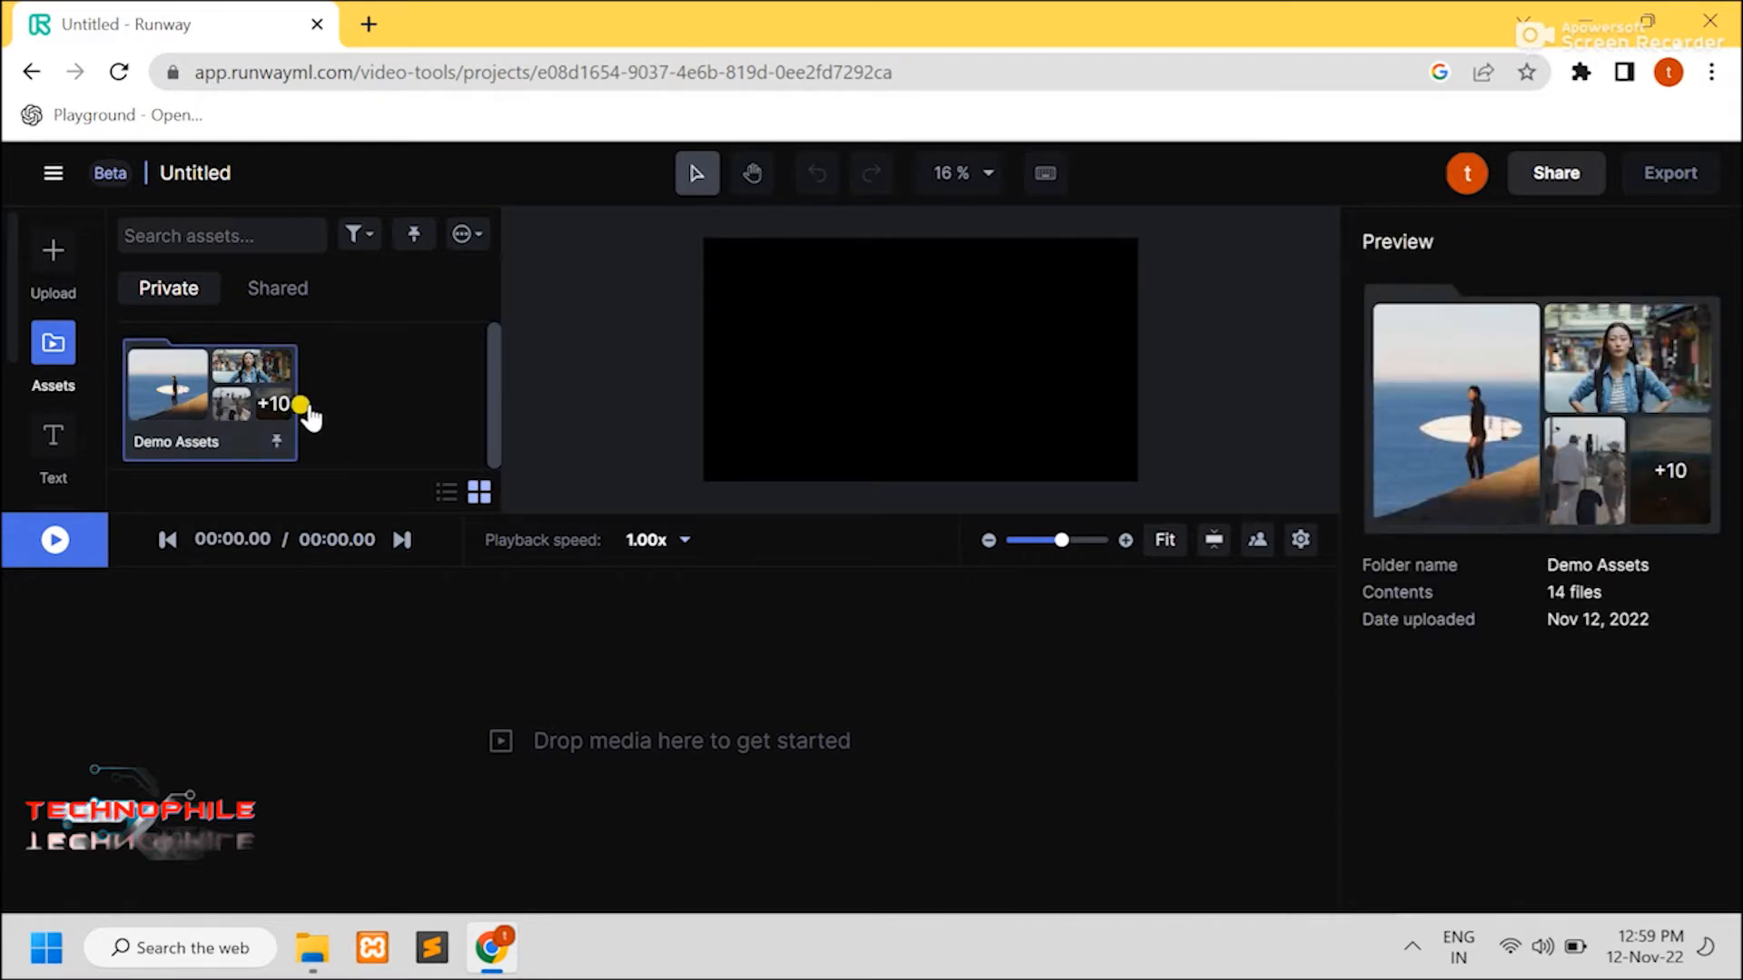
{"action": "double_click", "coordinate": [204, 391]}
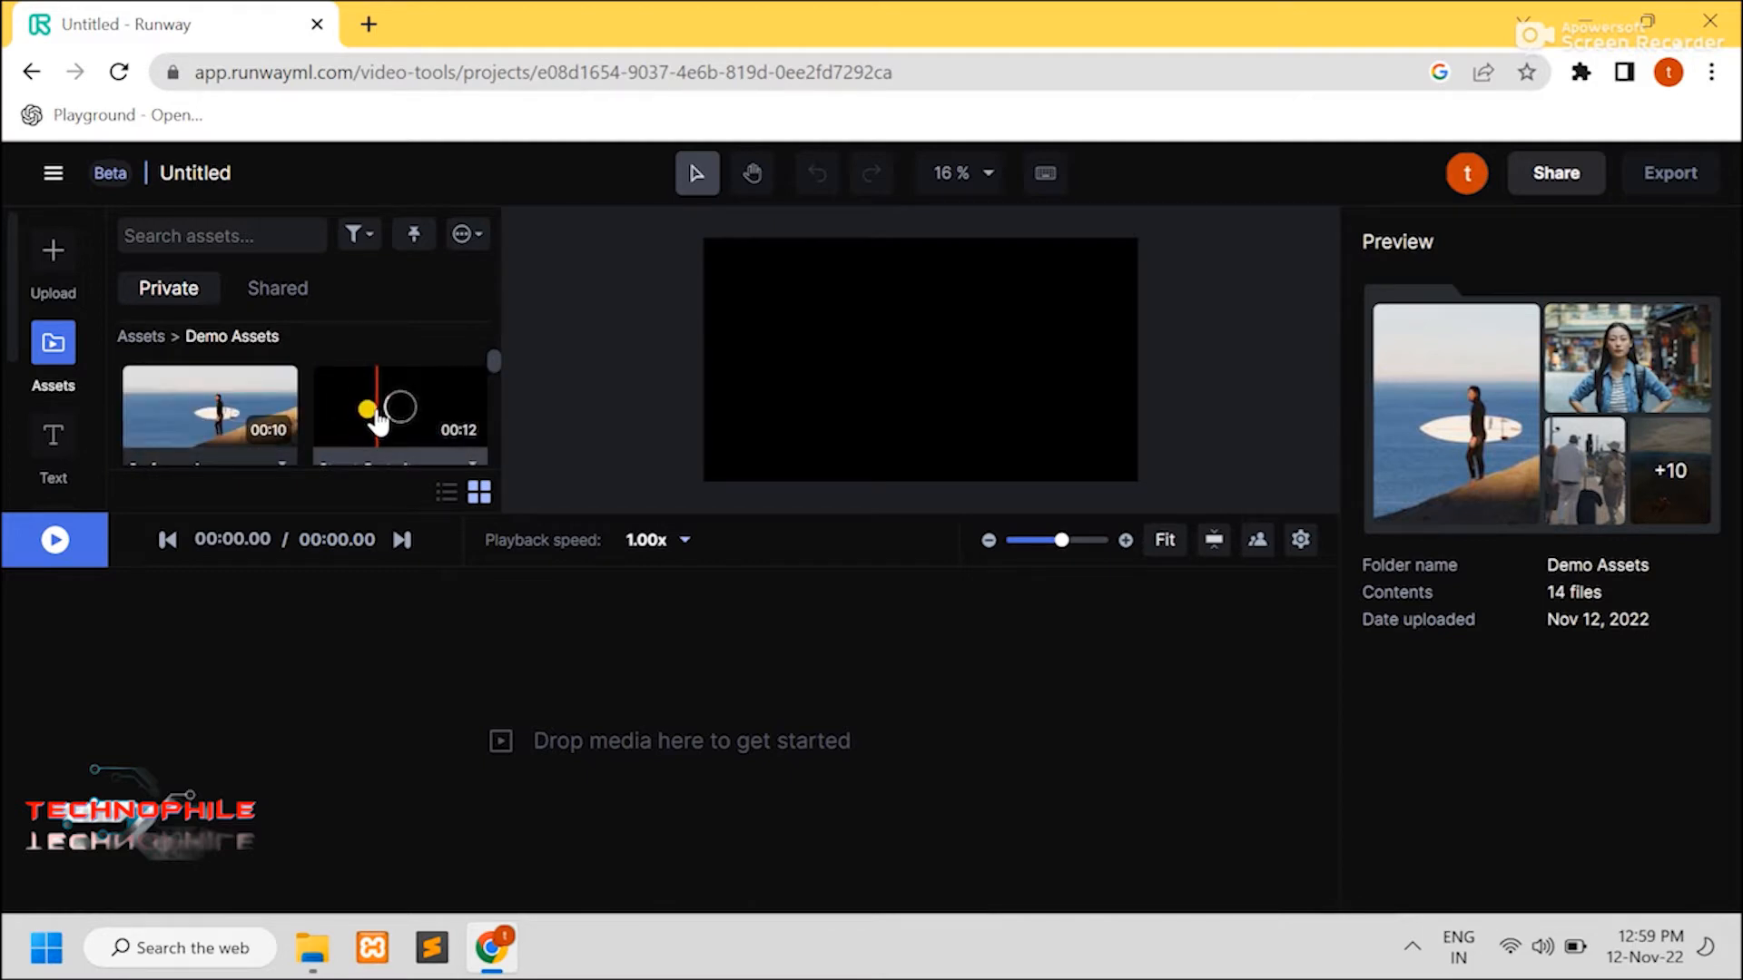
{"action": "left_click", "coordinate": [404, 420]}
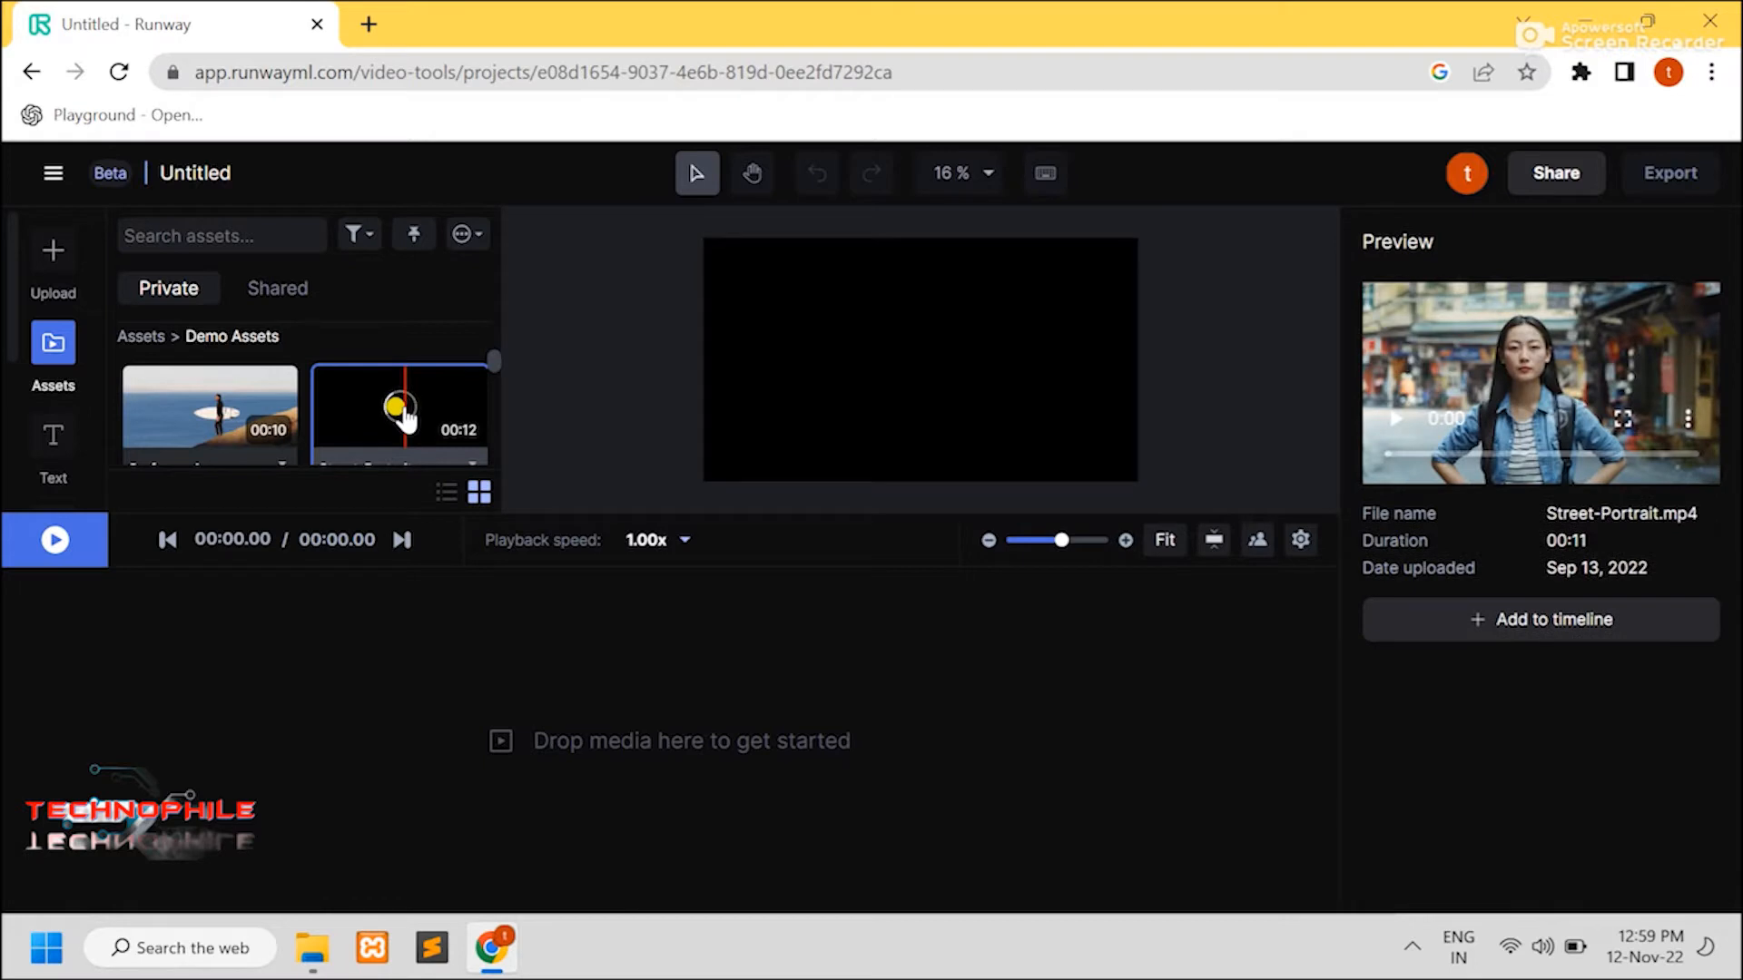
{"action": "left_click_drag", "start_coordinate": [404, 420], "coordinate": [953, 375]}
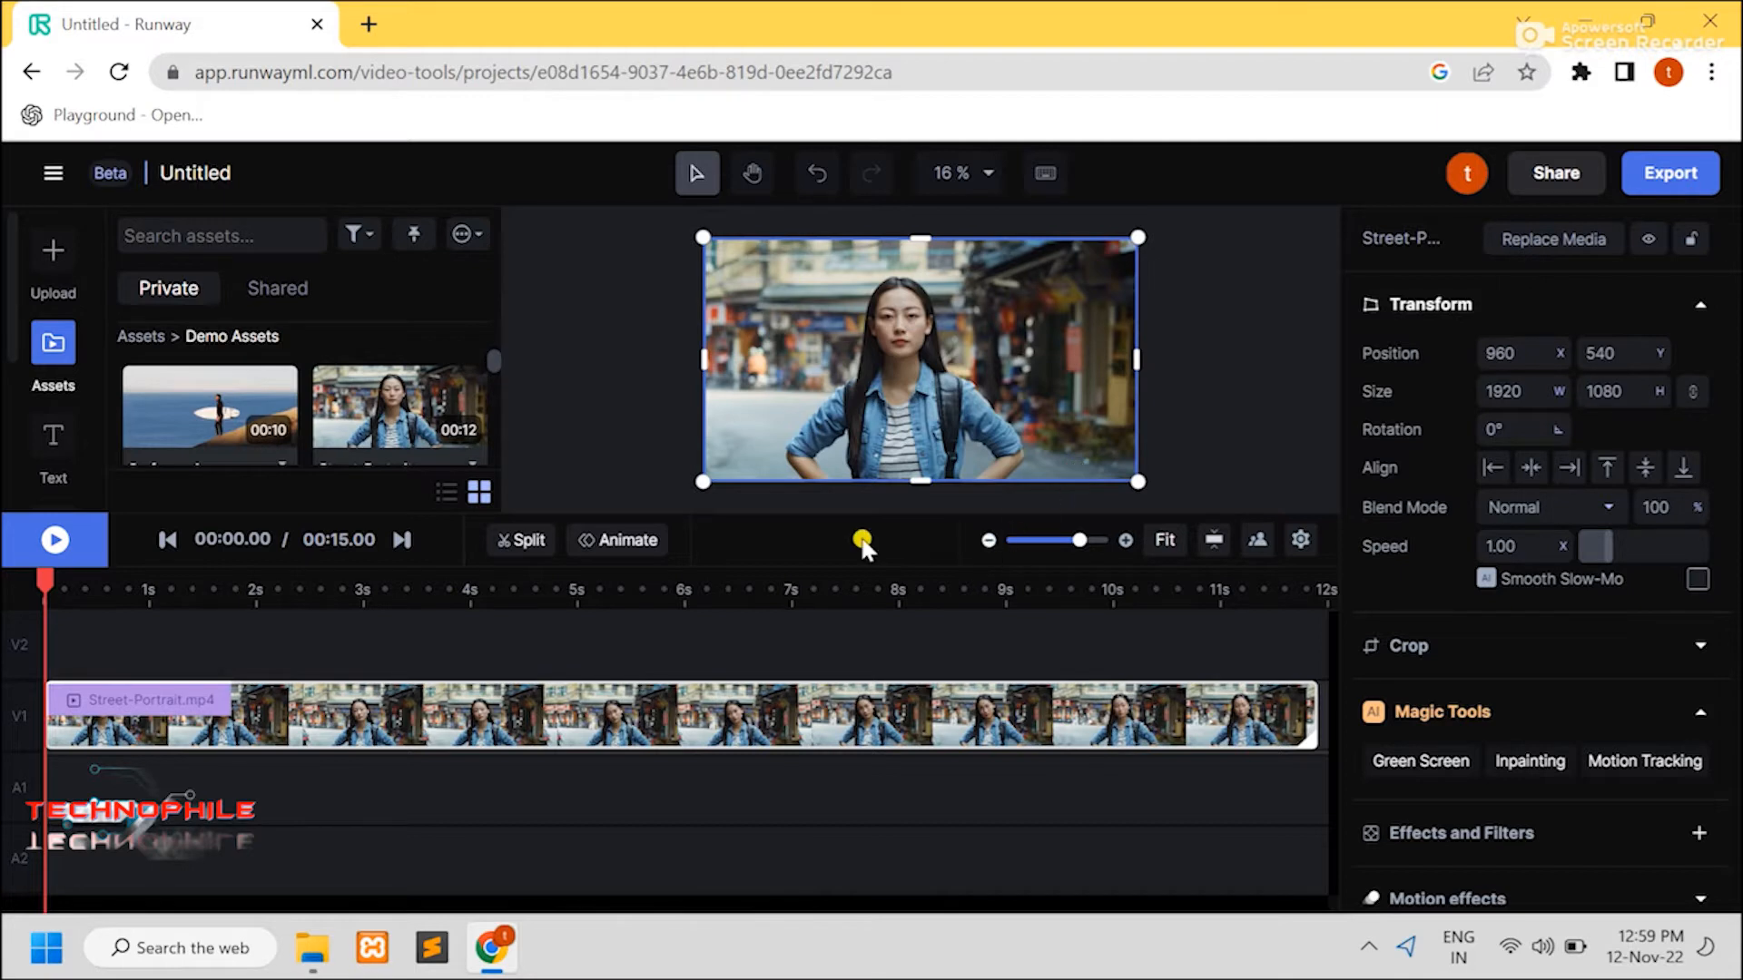
{"action": "left_click", "coordinate": [73, 551]}
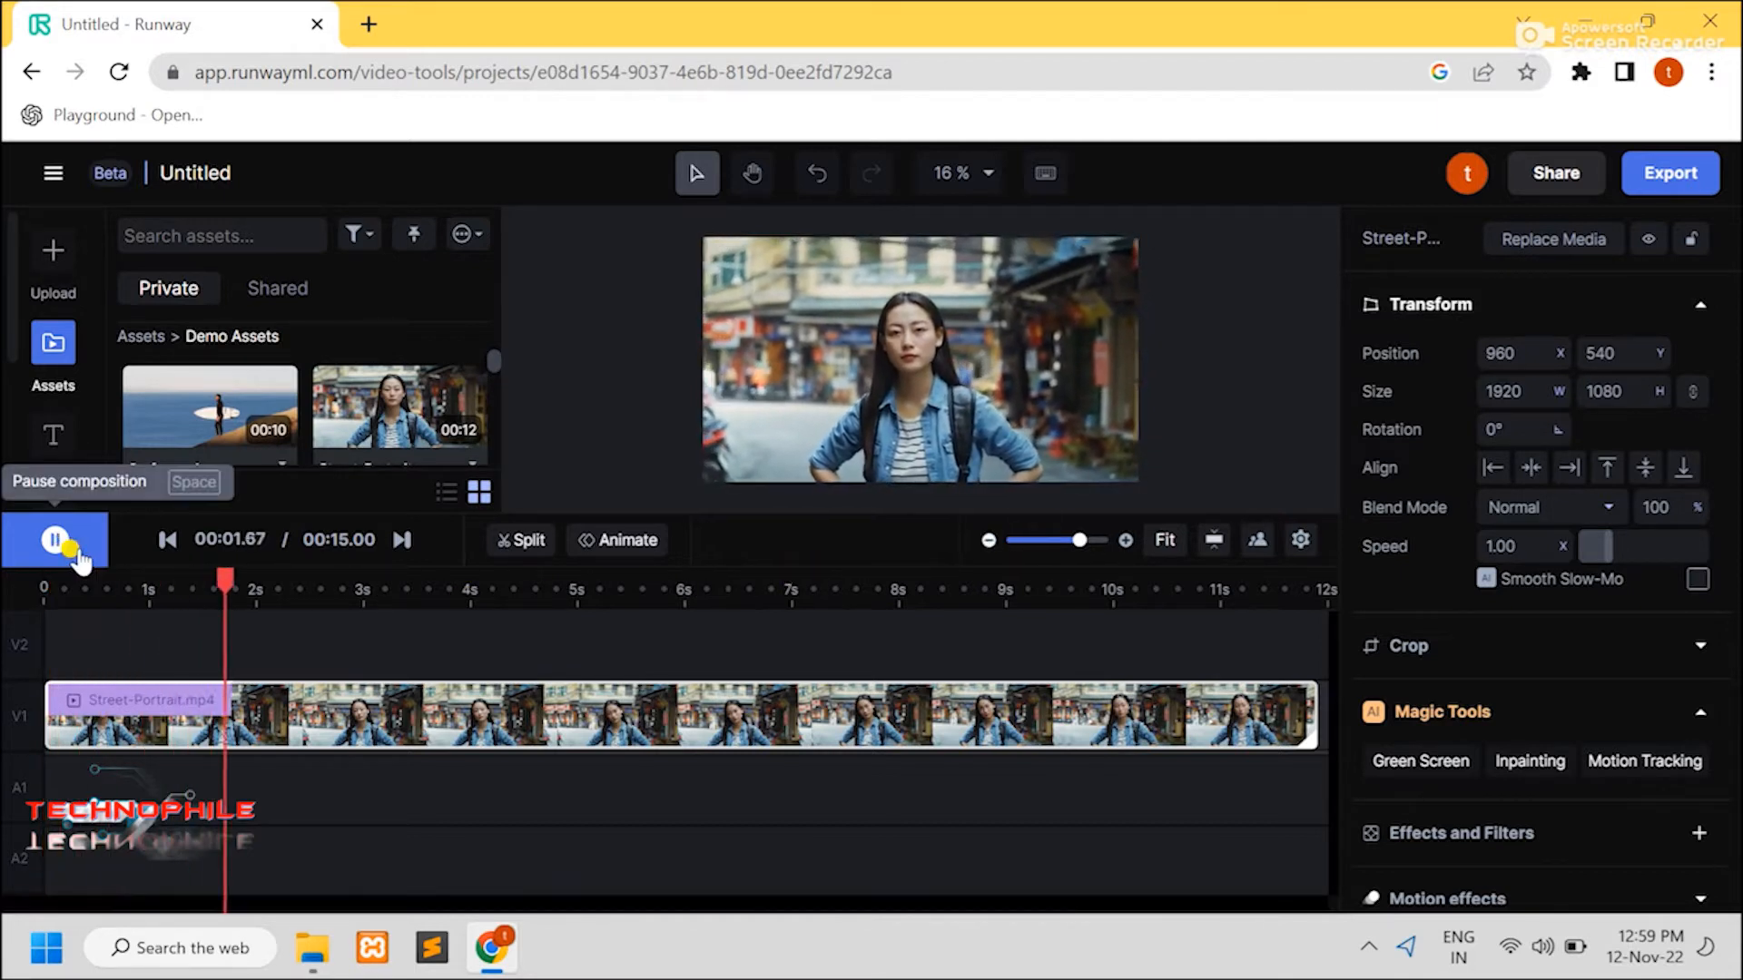
{"action": "left_click", "coordinate": [72, 552]}
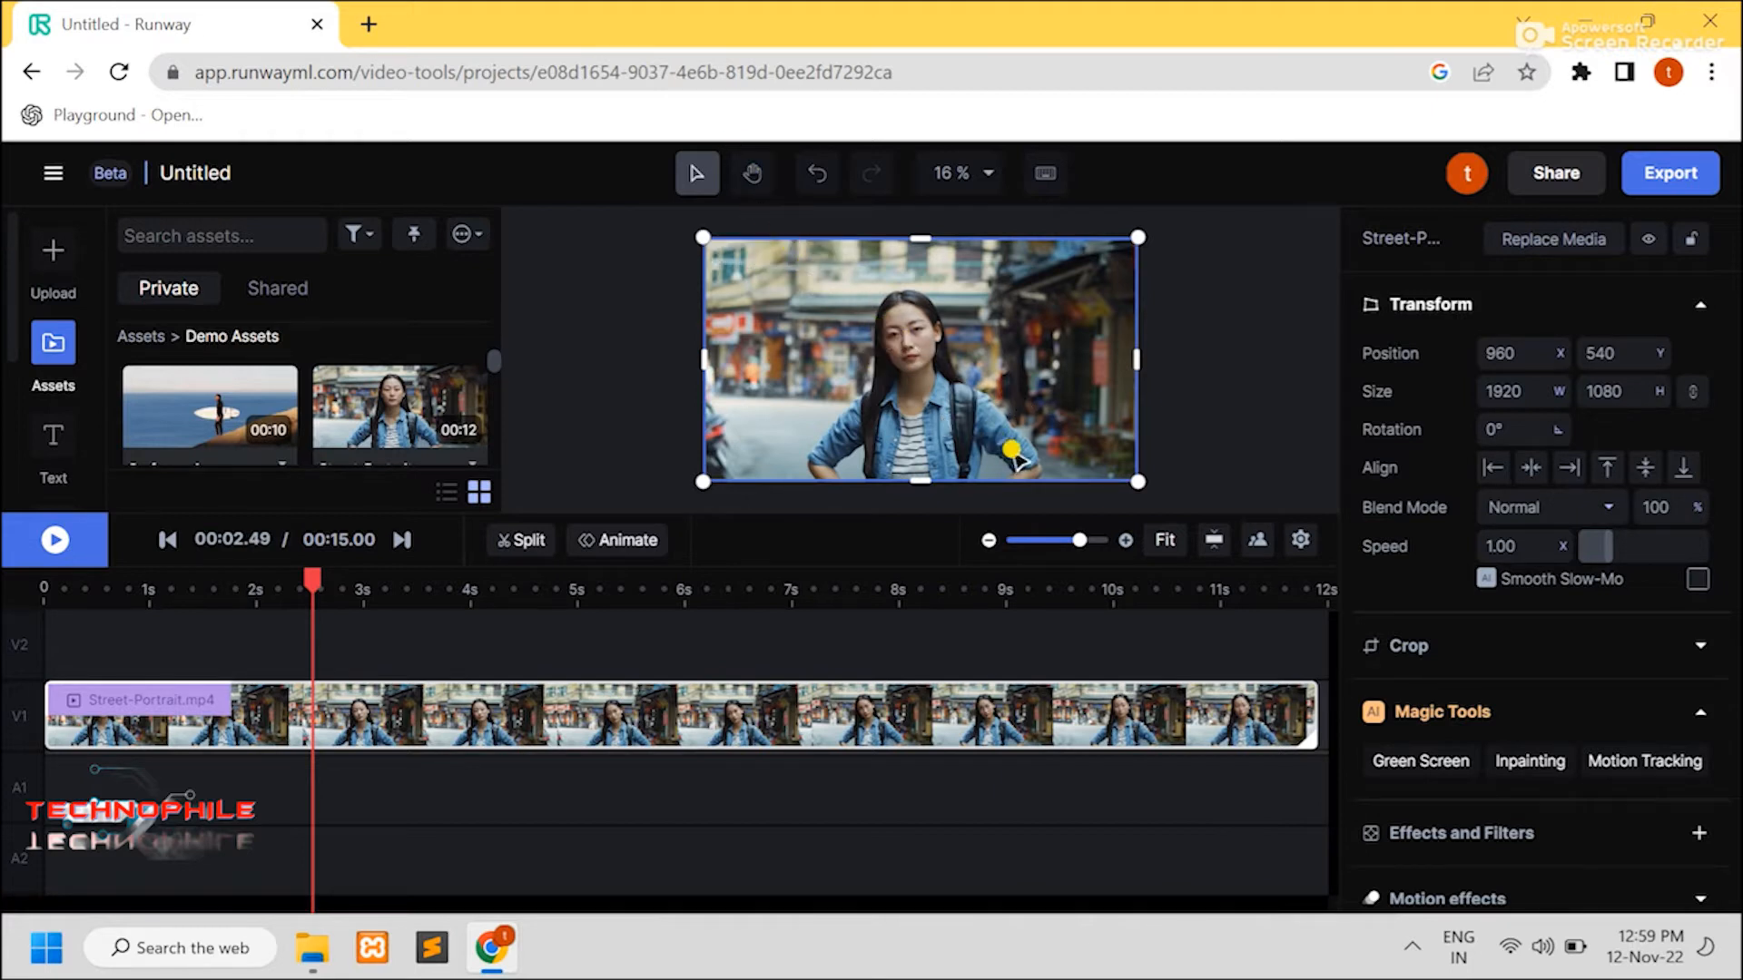
- Mask the woman in Street-Portrait.mp4 with the Green Screen tool, finish masking, skip the tutorial and play the result
{"action": "left_click", "coordinate": [1420, 760]}
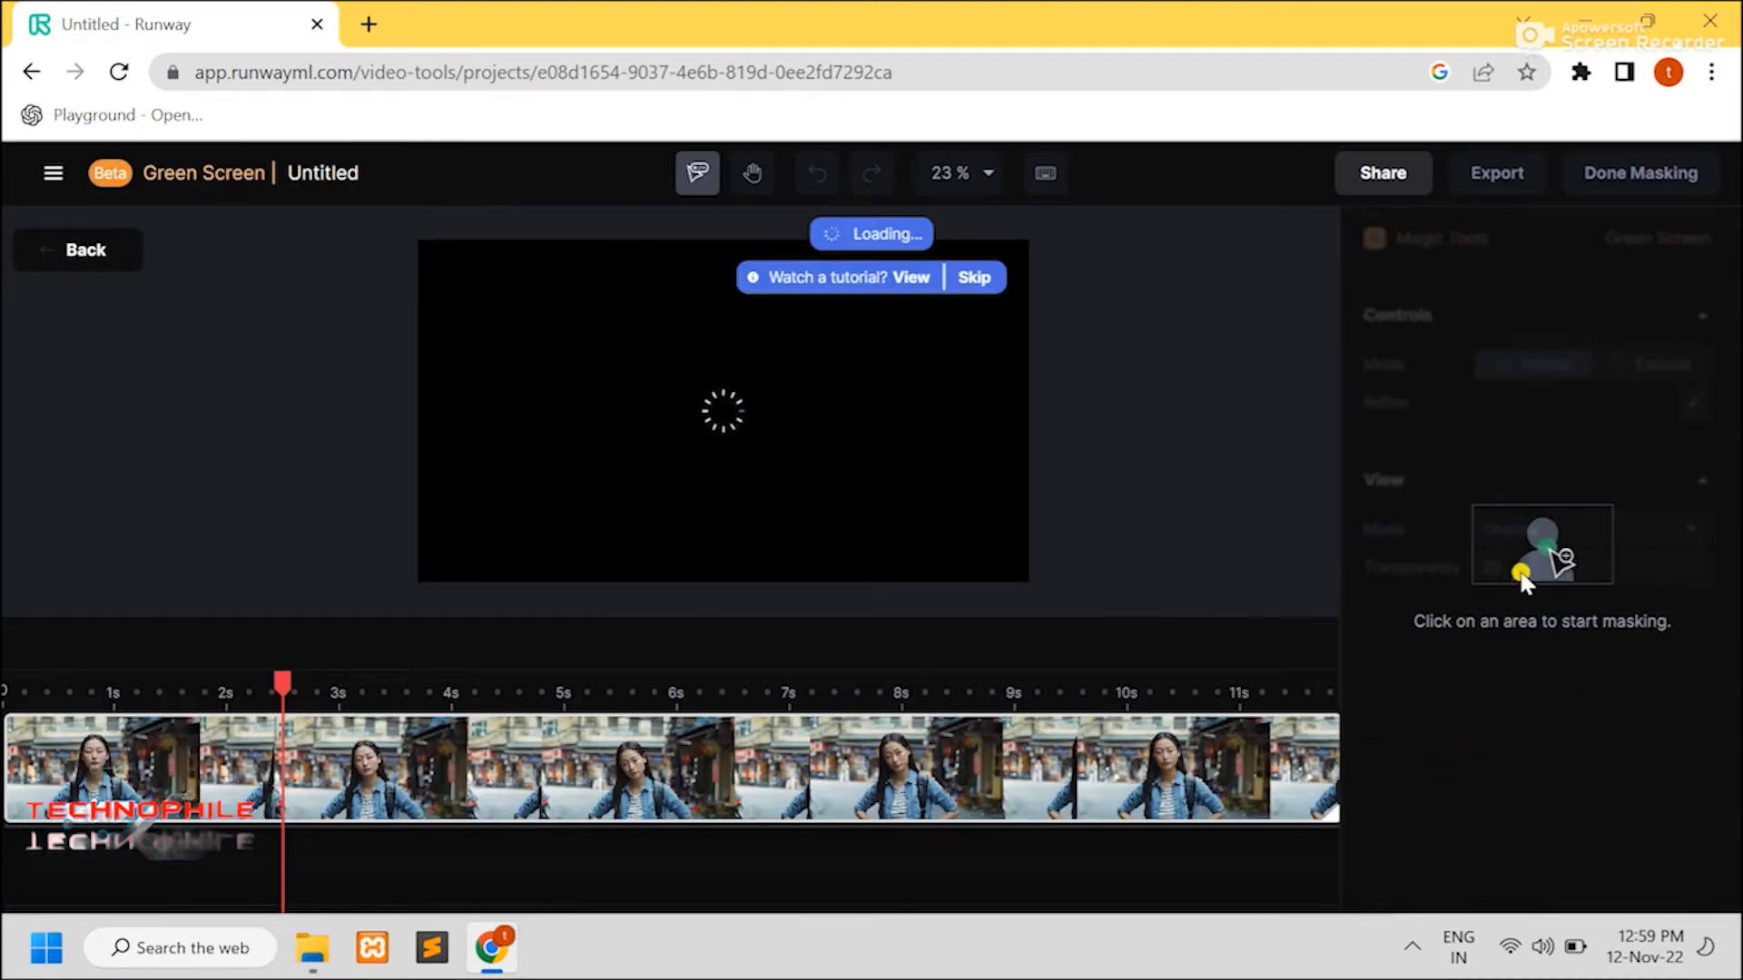
{"action": "mouse_move", "coordinate": [1540, 563]}
{"action": "left_mouse_down"}
{"action": "mouse_move", "coordinate": [1299, 535]}
{"action": "mouse_move", "coordinate": [1138, 543]}
{"action": "mouse_move", "coordinate": [713, 481]}
{"action": "mouse_move", "coordinate": [710, 459]}
{"action": "mouse_move", "coordinate": [890, 517]}
{"action": "mouse_move", "coordinate": [1462, 575]}
{"action": "mouse_move", "coordinate": [1524, 564]}
{"action": "left_mouse_up"}
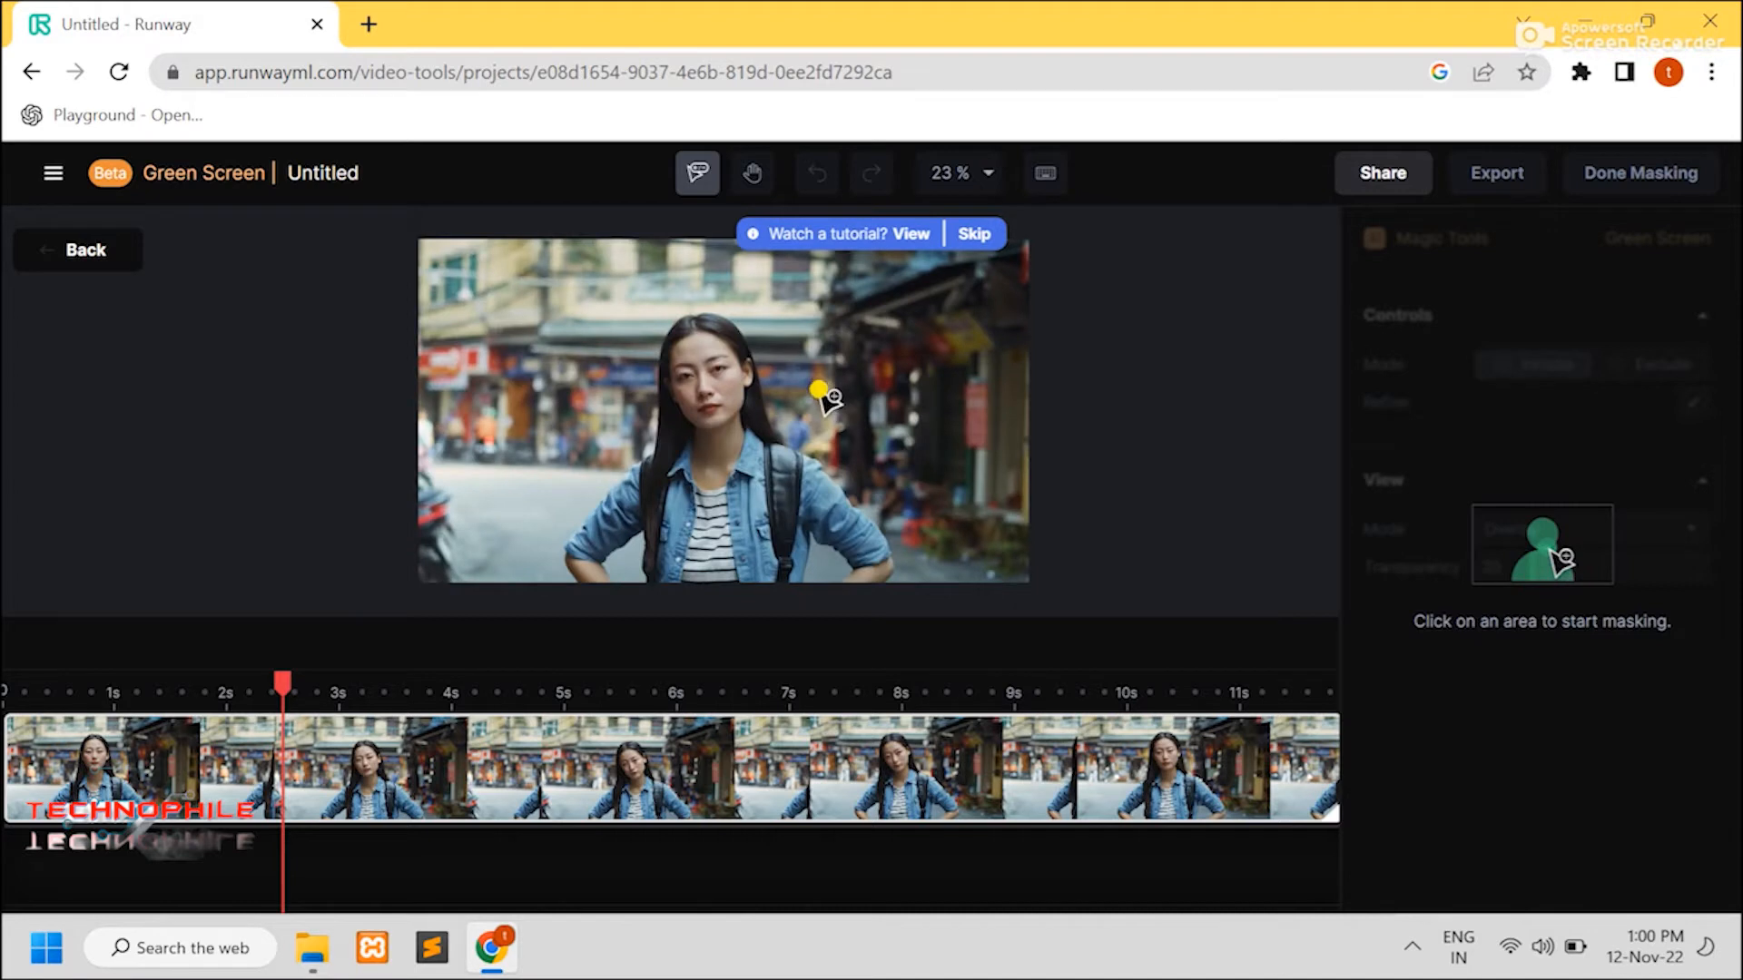
{"action": "left_click_drag", "start_coordinate": [1559, 565], "coordinate": [603, 330]}
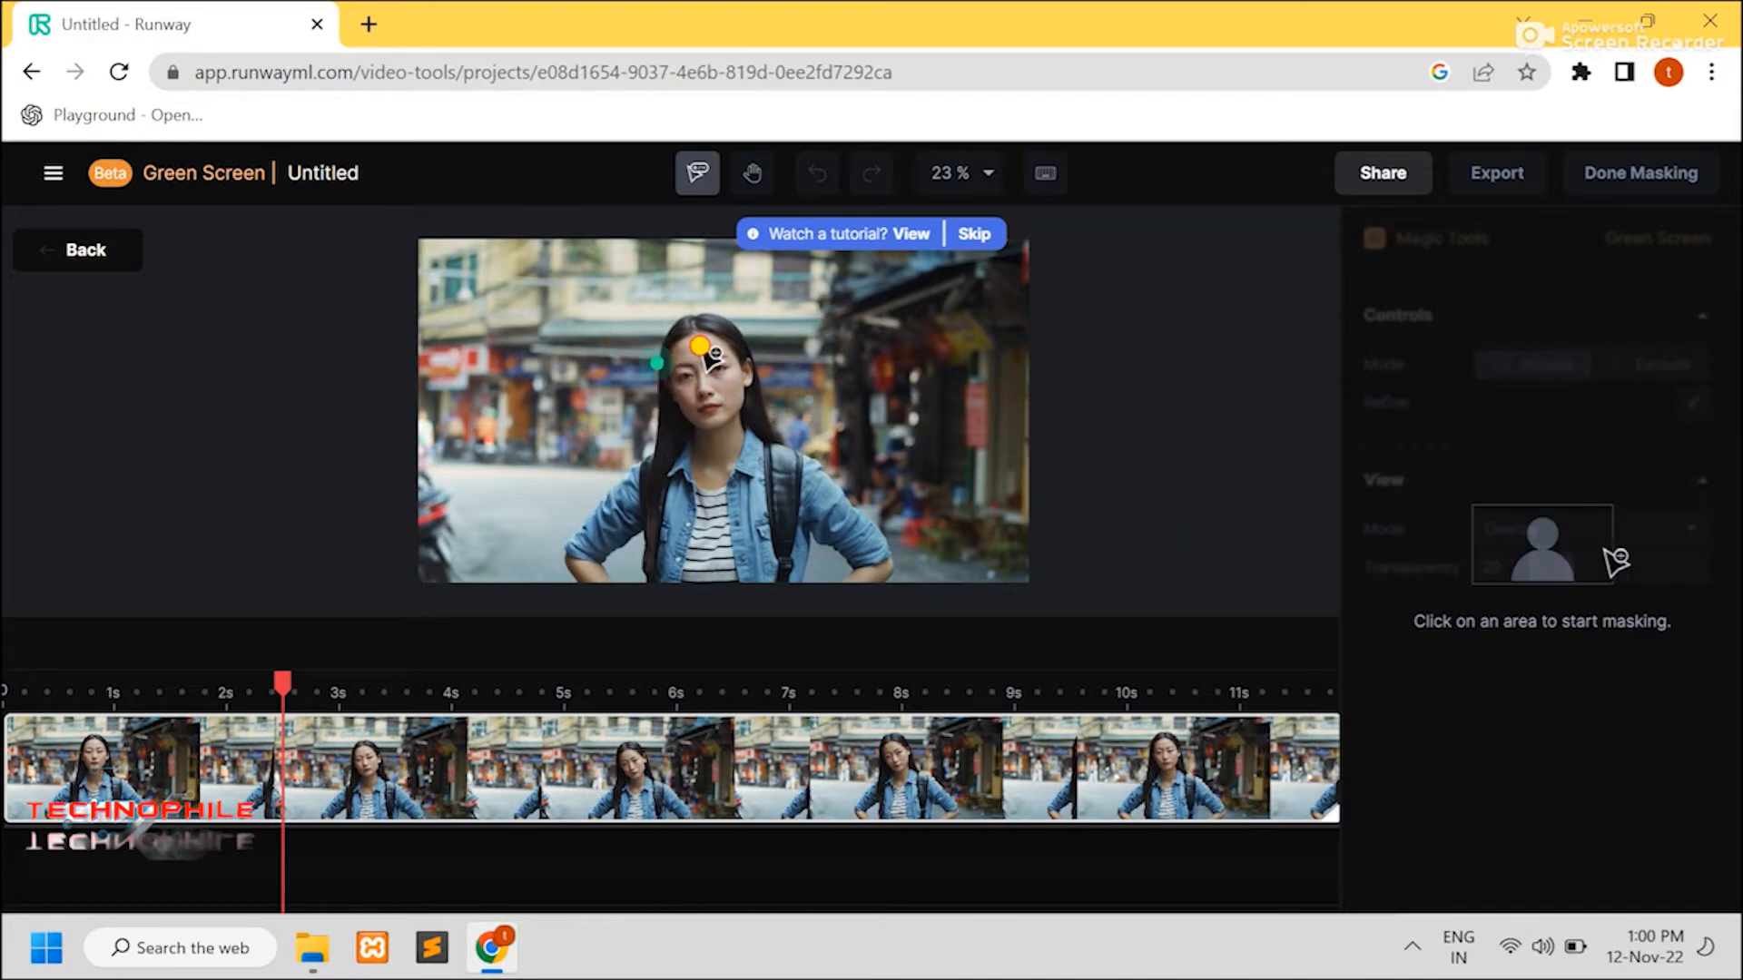
{"action": "left_click", "coordinate": [682, 419]}
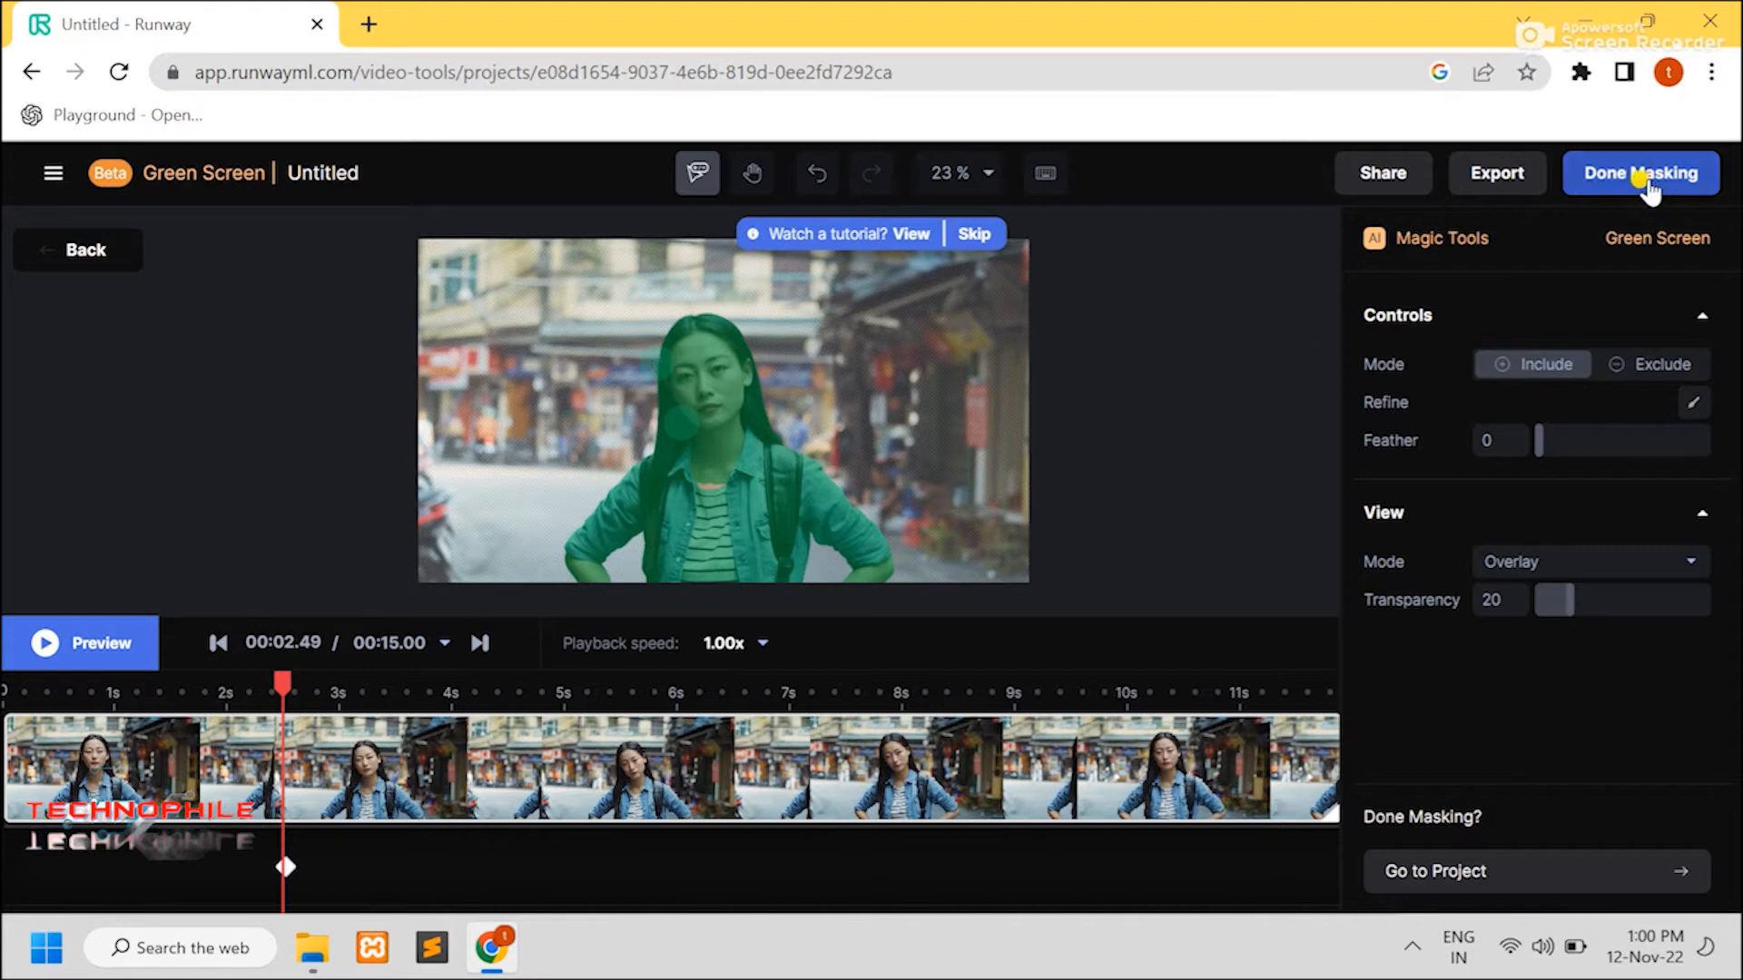
{"action": "left_click", "coordinate": [1645, 182]}
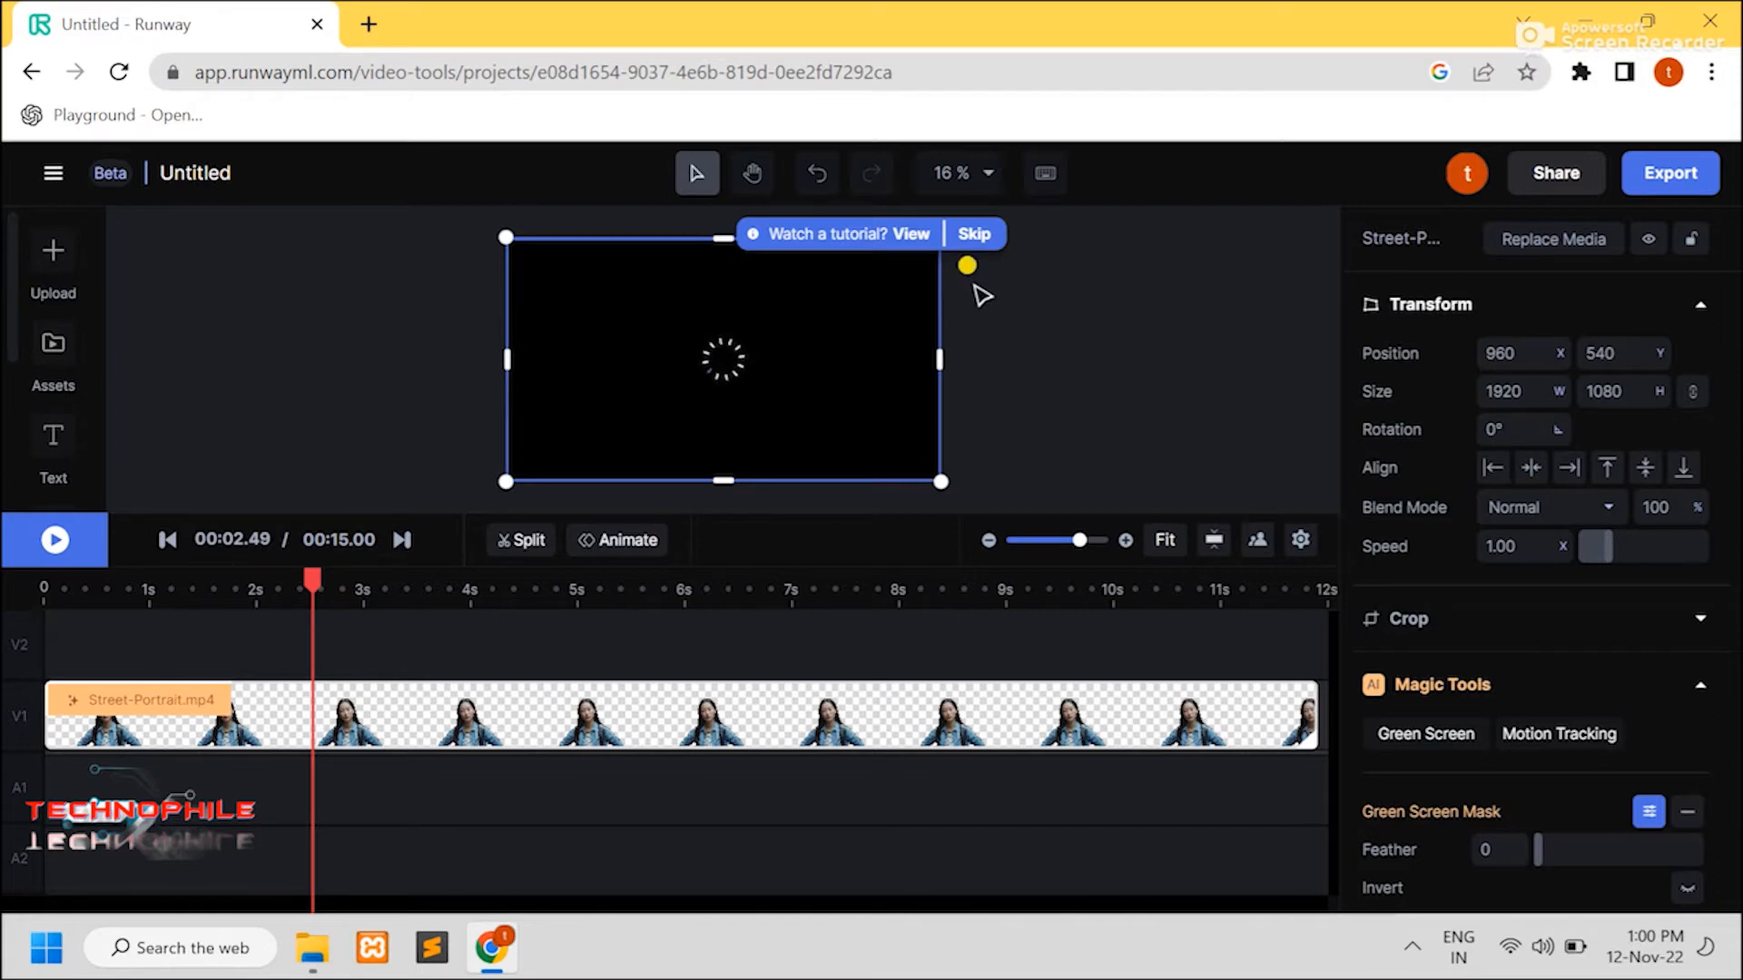
{"action": "left_click", "coordinate": [971, 232]}
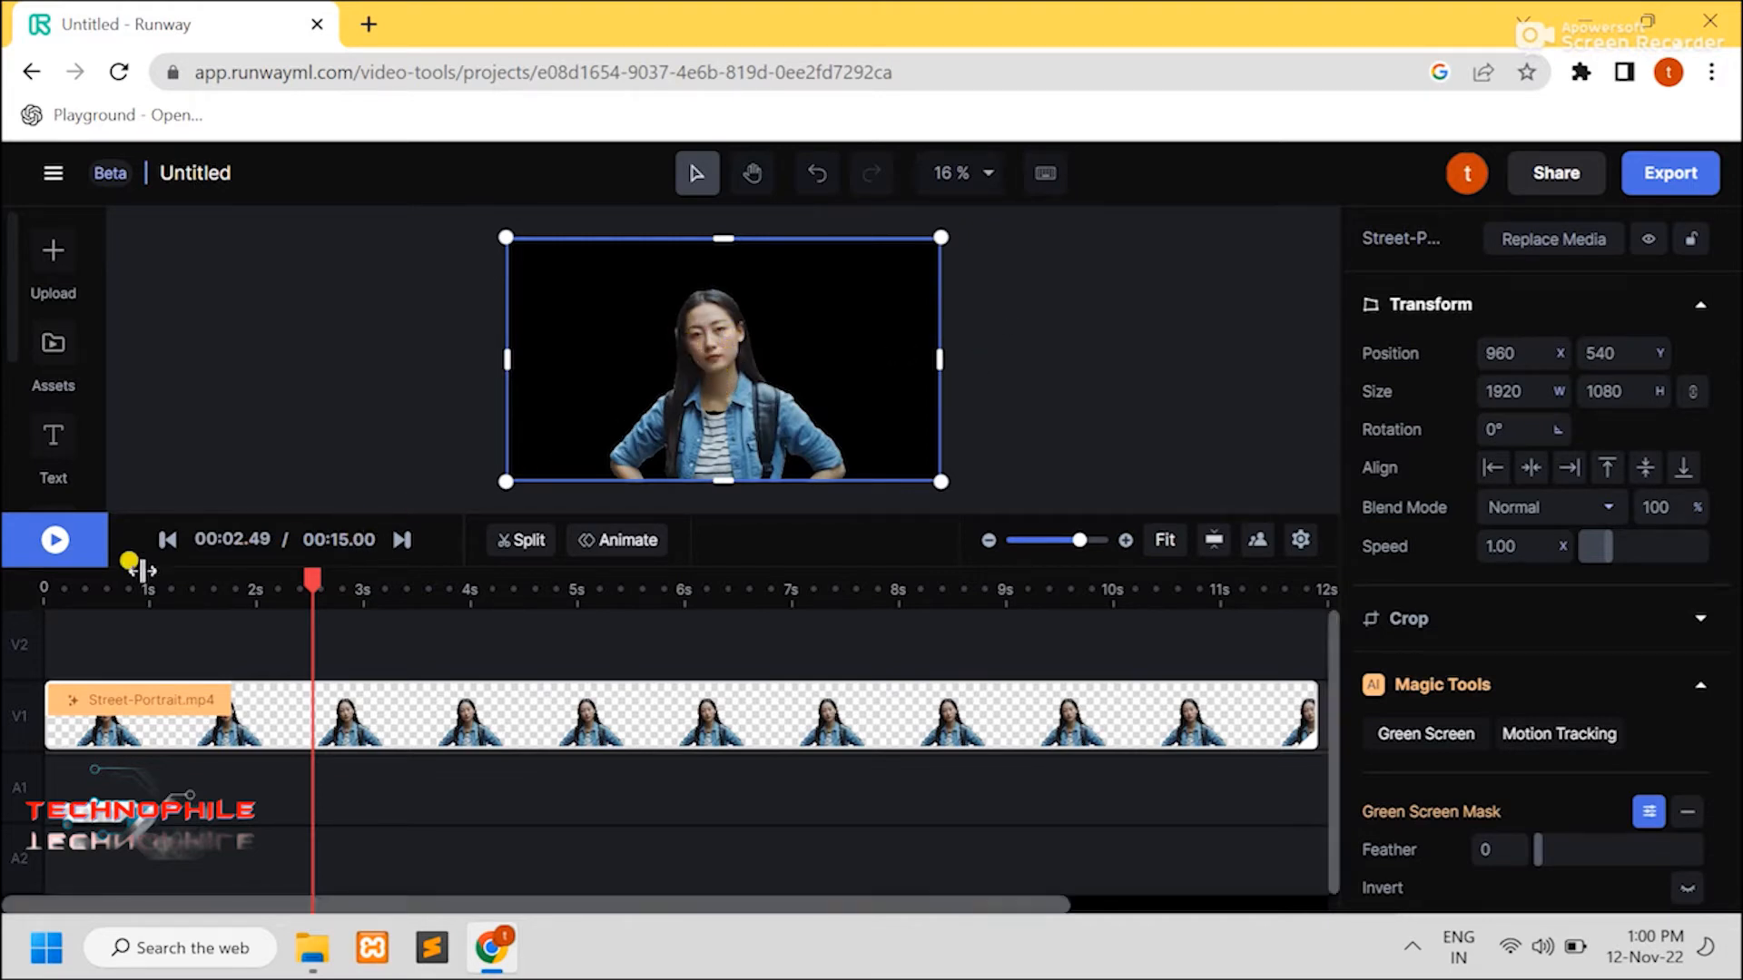
{"action": "left_click", "coordinate": [55, 540]}
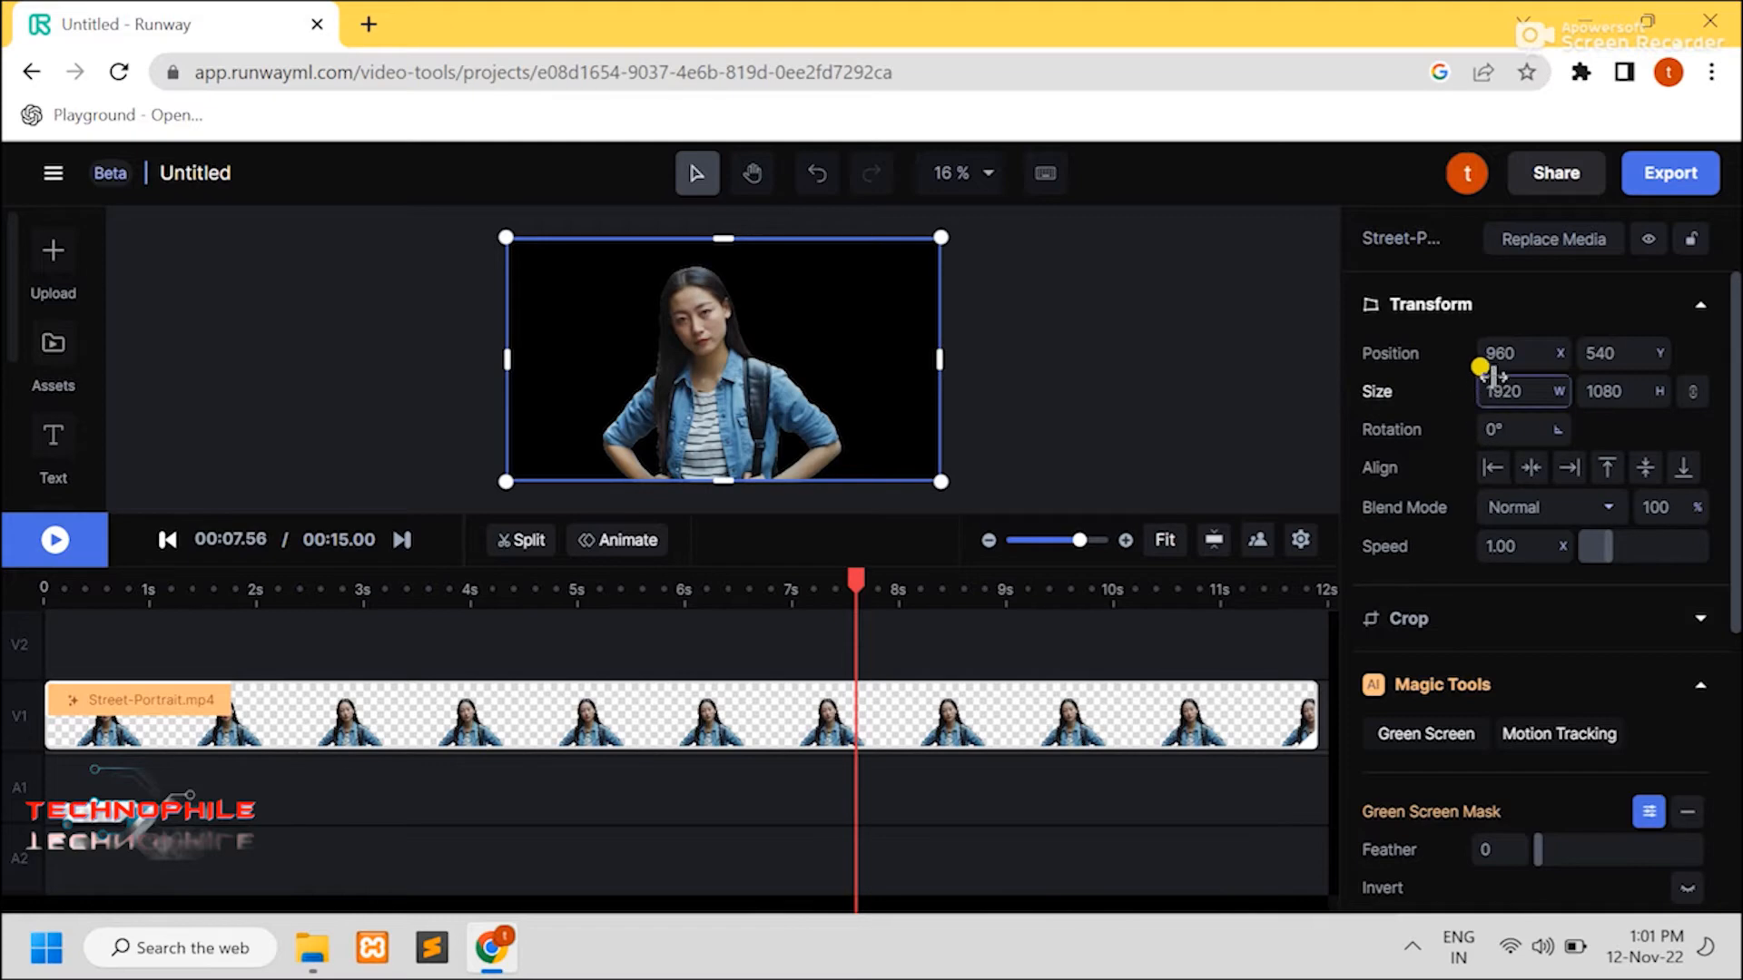
- Upload video.mp4 from the Downloads folder and add it to the composition
{"action": "left_click", "coordinate": [52, 259]}
{"action": "left_click", "coordinate": [52, 258]}
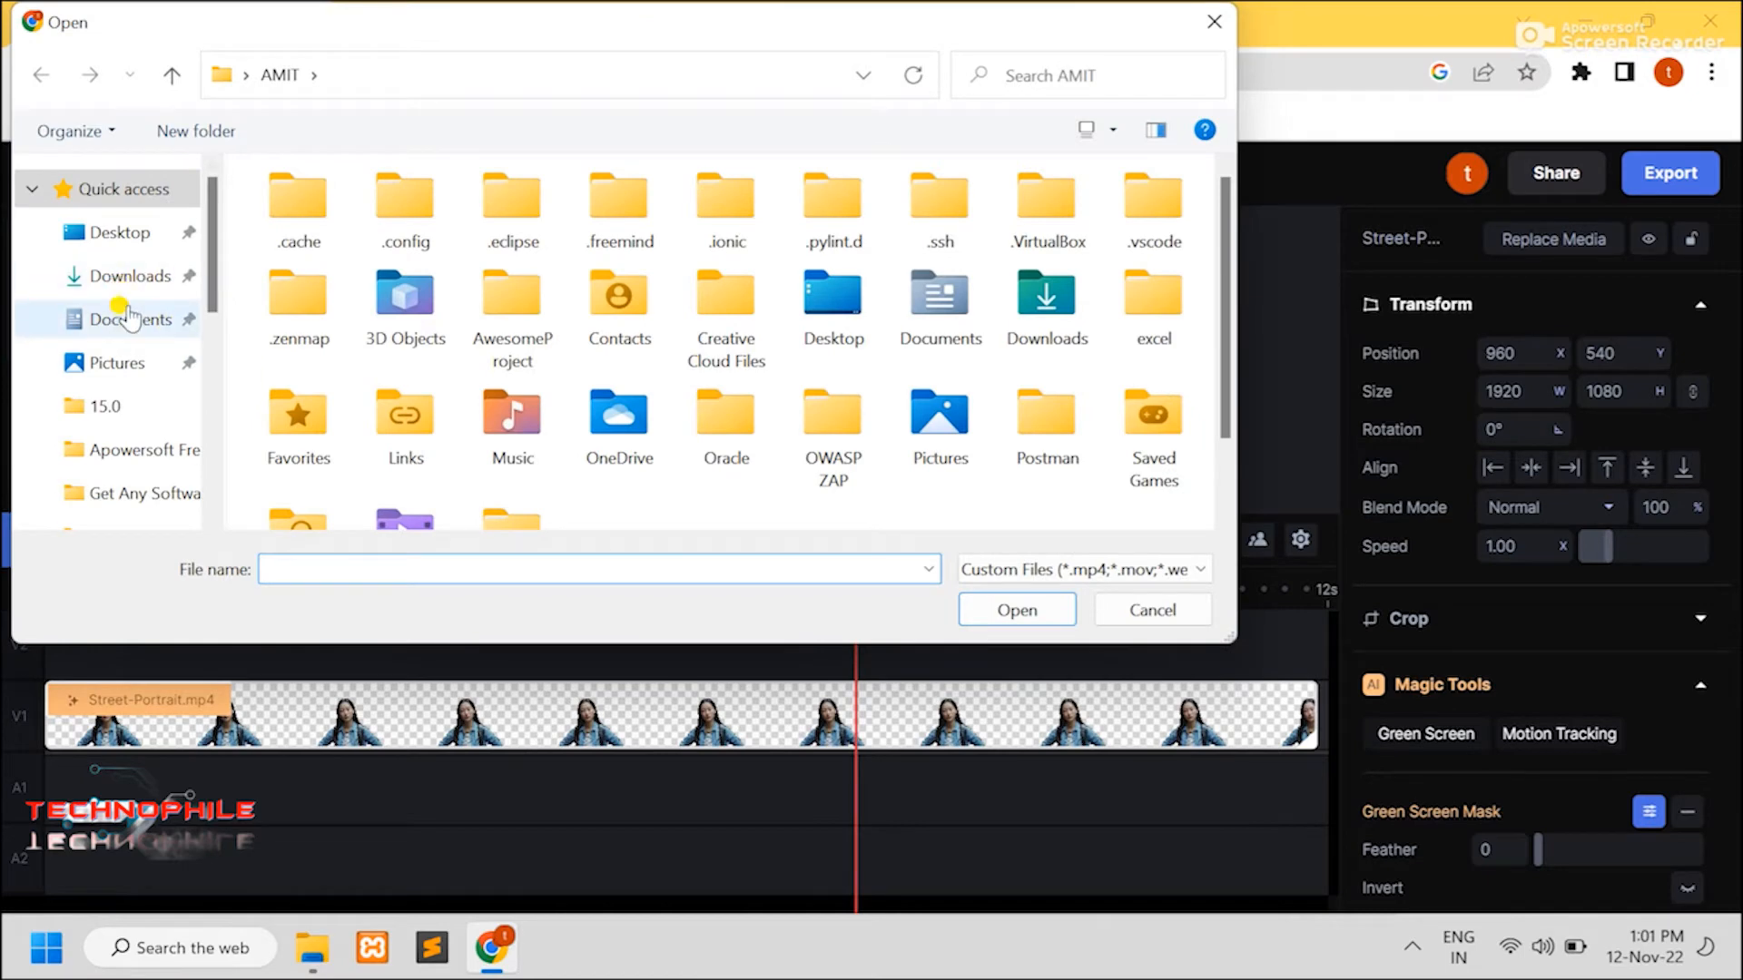
{"action": "left_click", "coordinate": [121, 276]}
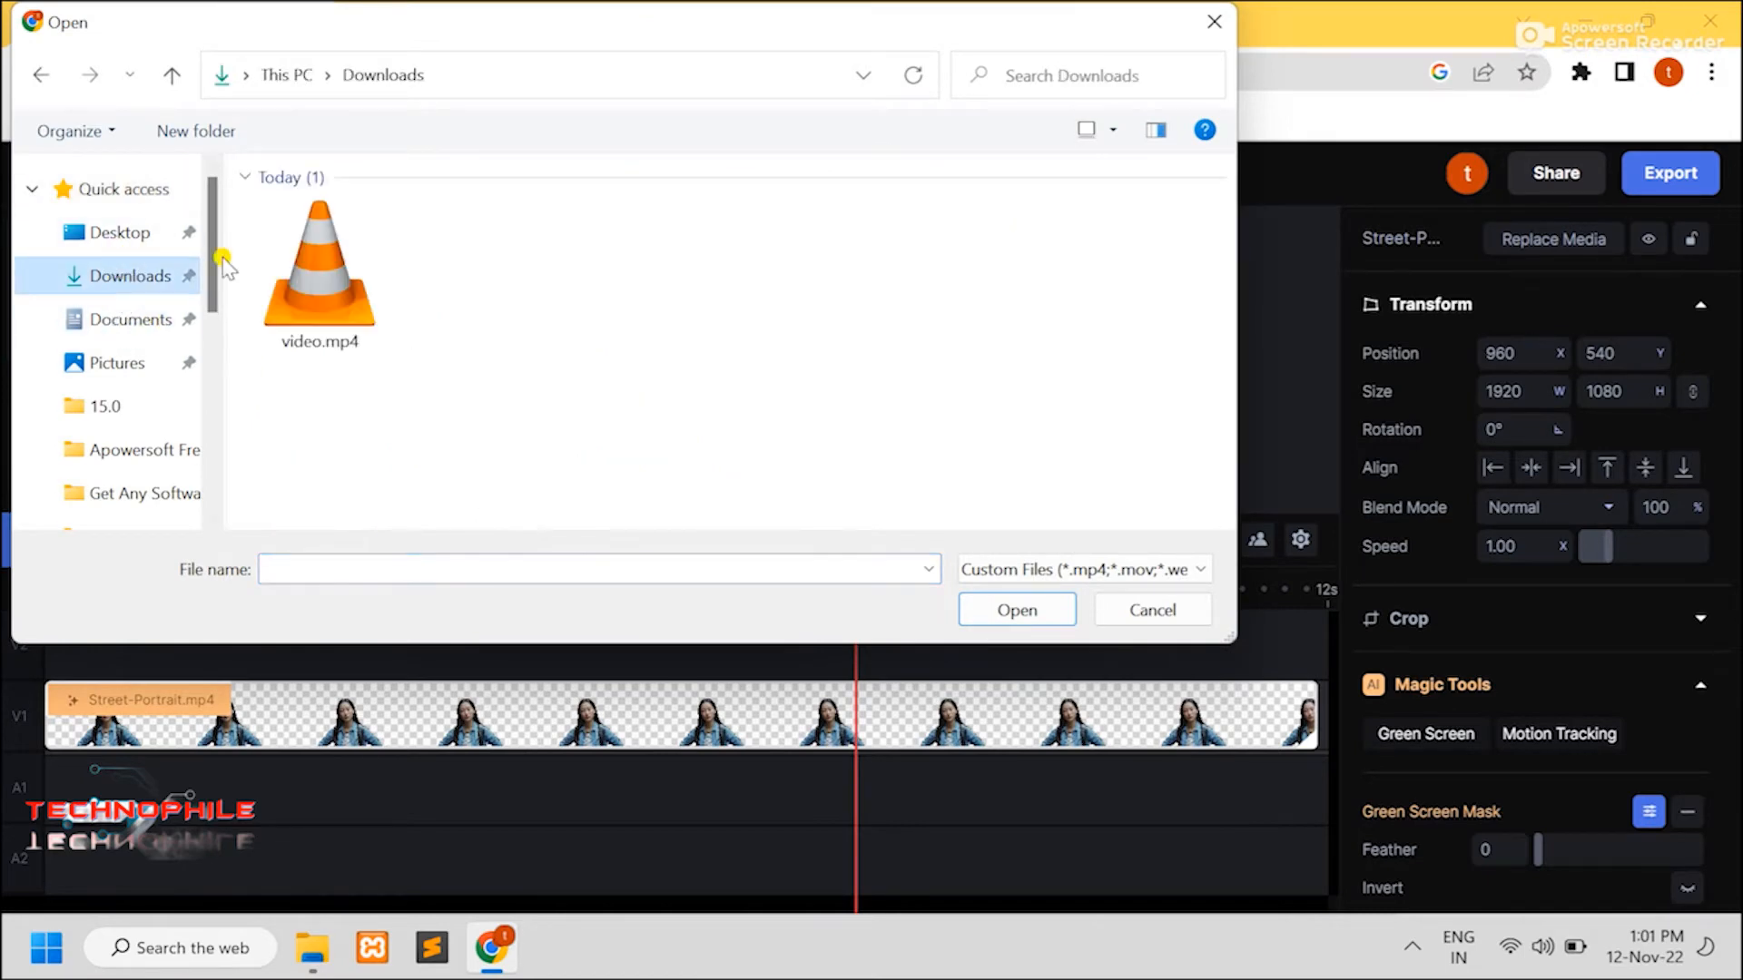
{"action": "left_click", "coordinate": [272, 263]}
{"action": "left_click", "coordinate": [969, 606]}
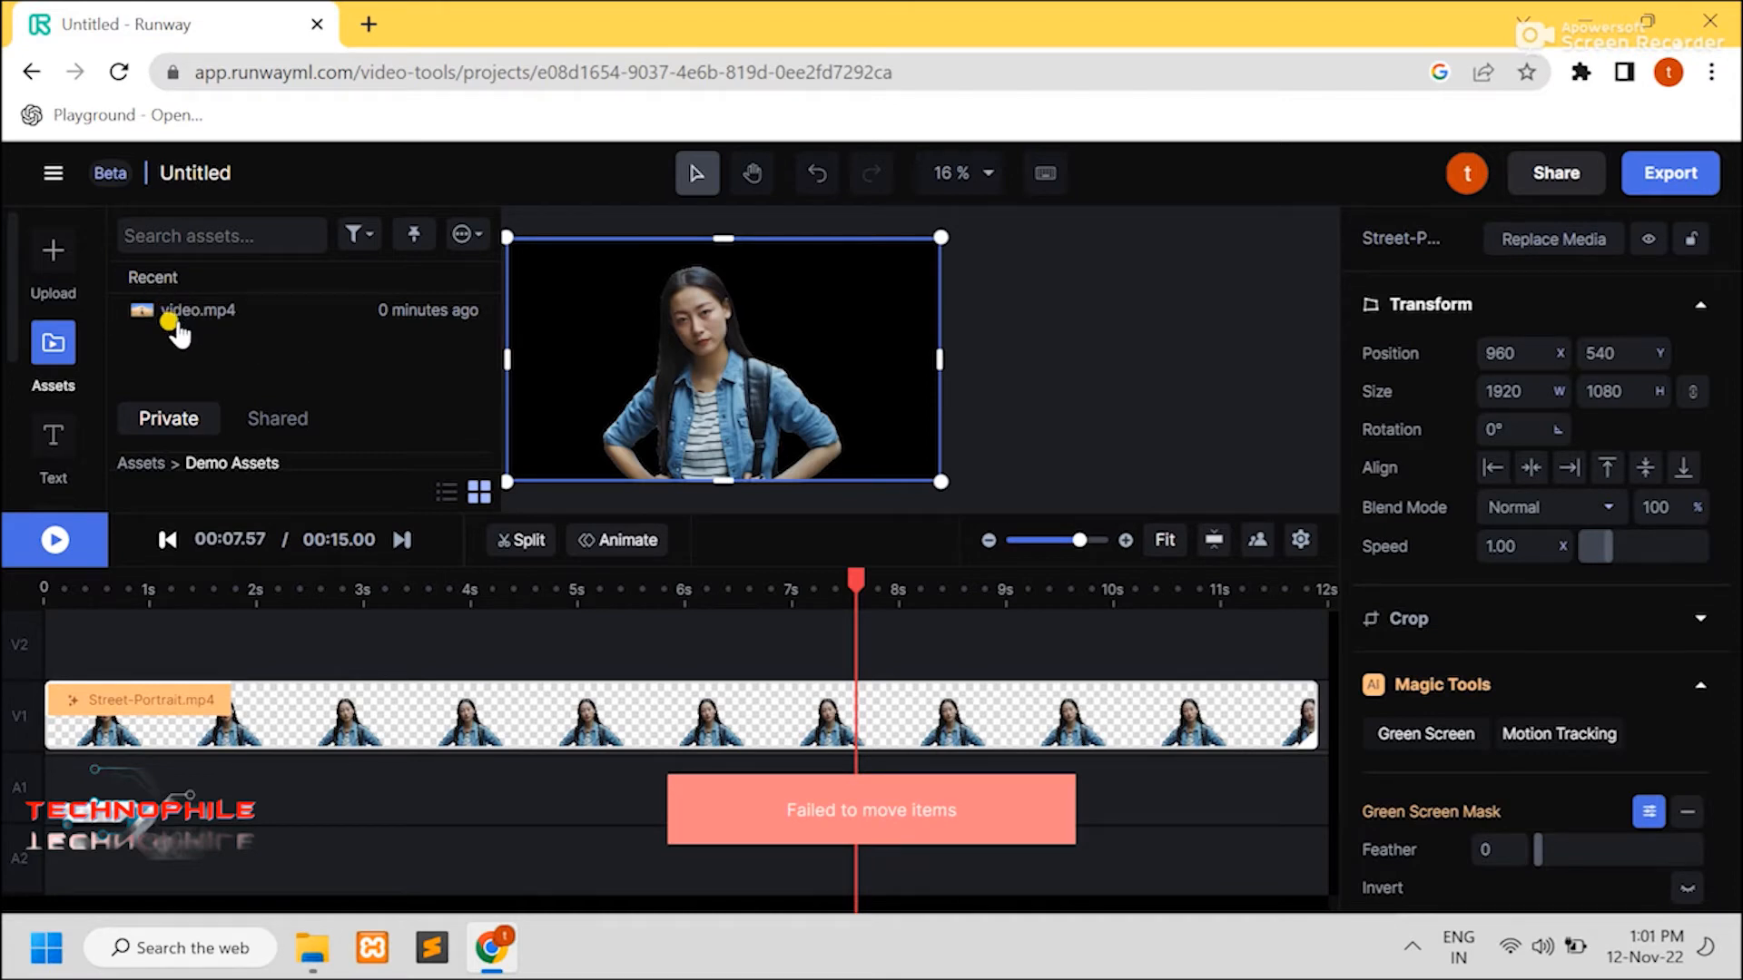
{"action": "left_click_drag", "start_coordinate": [178, 333], "coordinate": [1142, 349]}
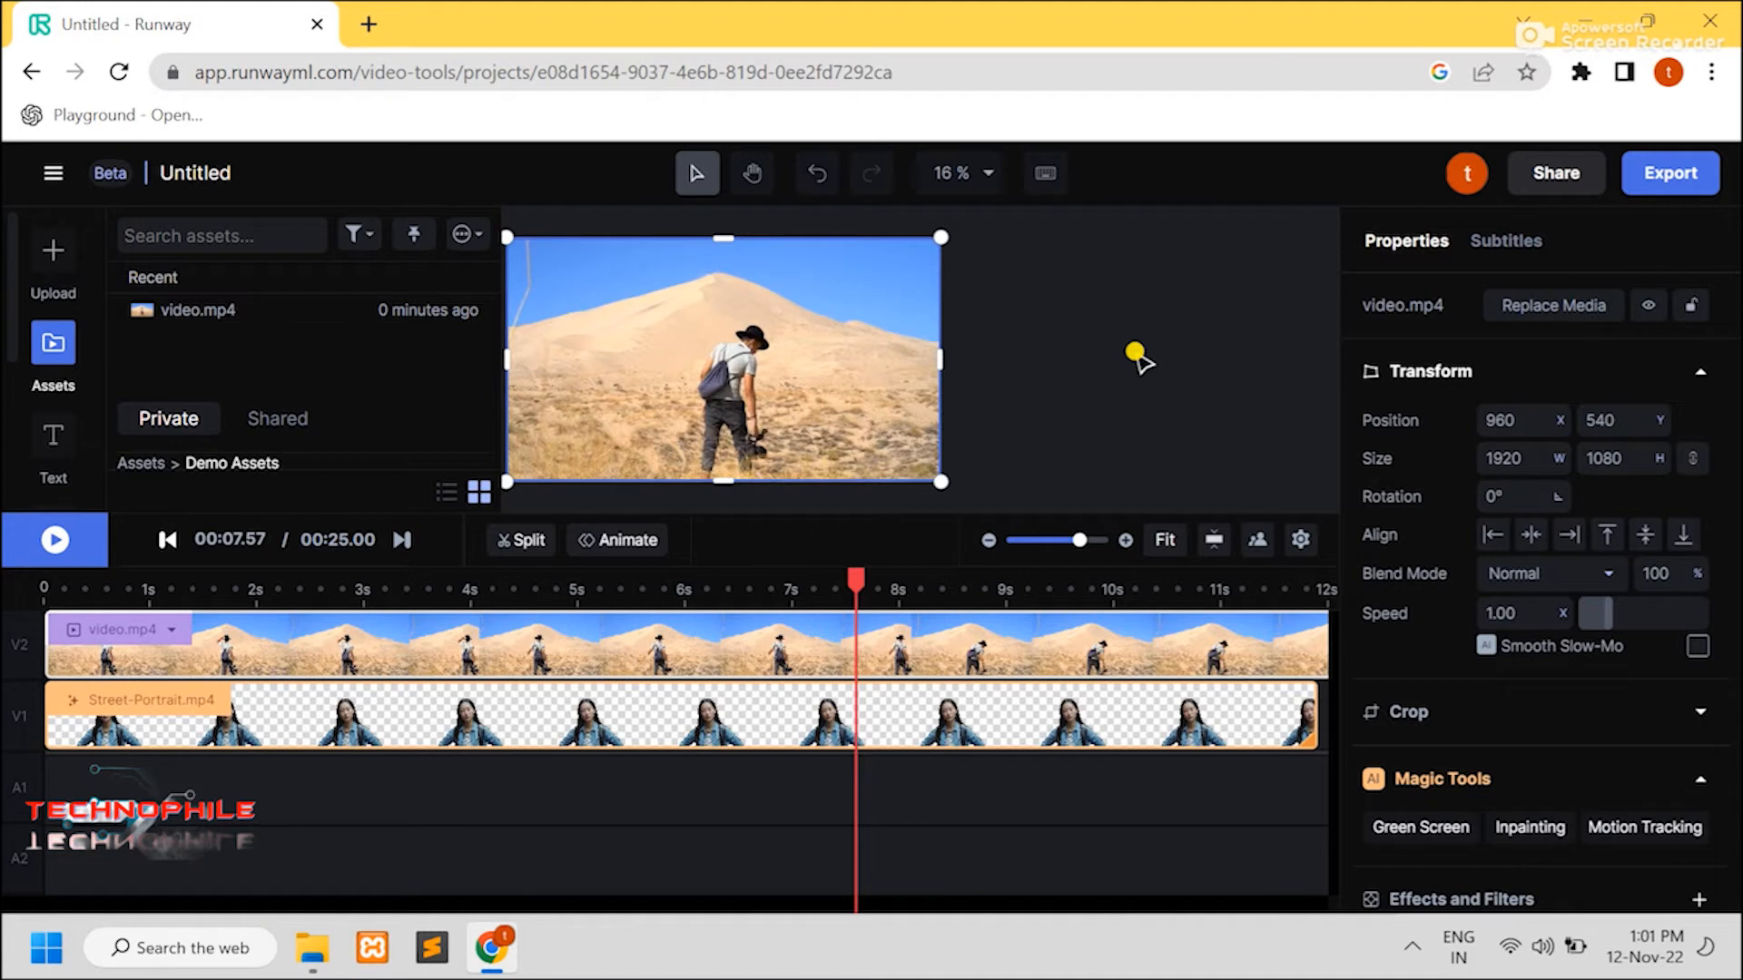
- Delete the masked Street-Portrait.mp4 clip from the timeline
{"action": "left_click", "coordinate": [742, 712]}
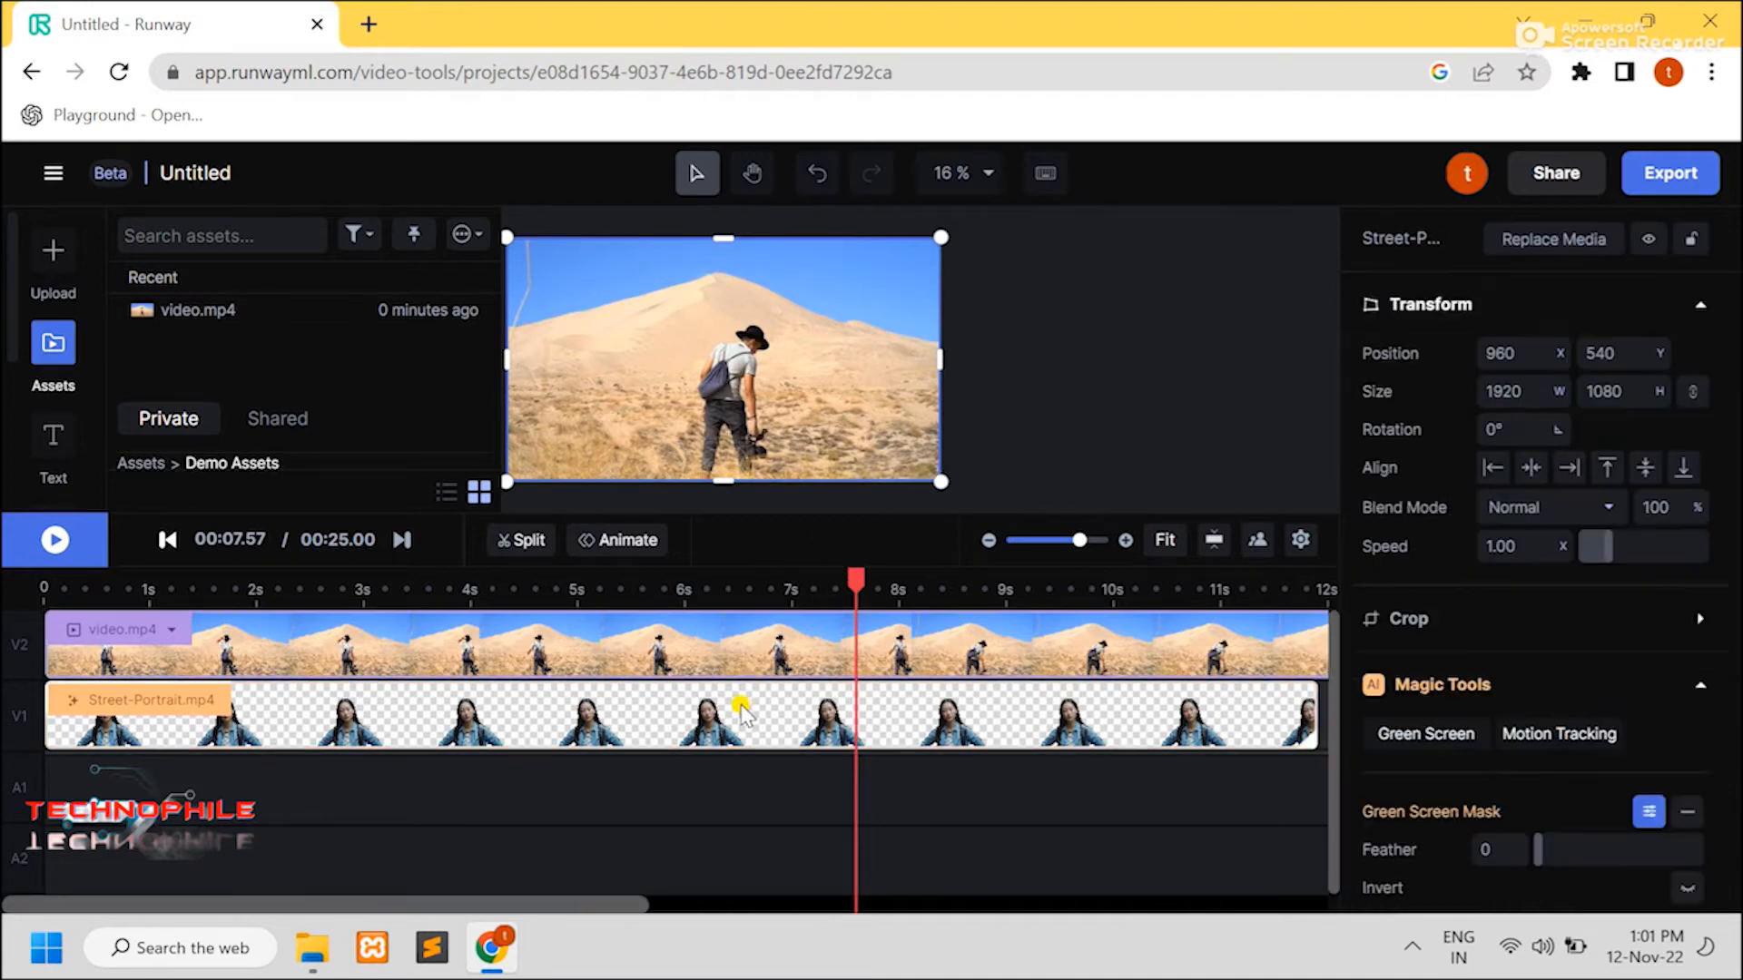
{"action": "right_click", "coordinate": [744, 717]}
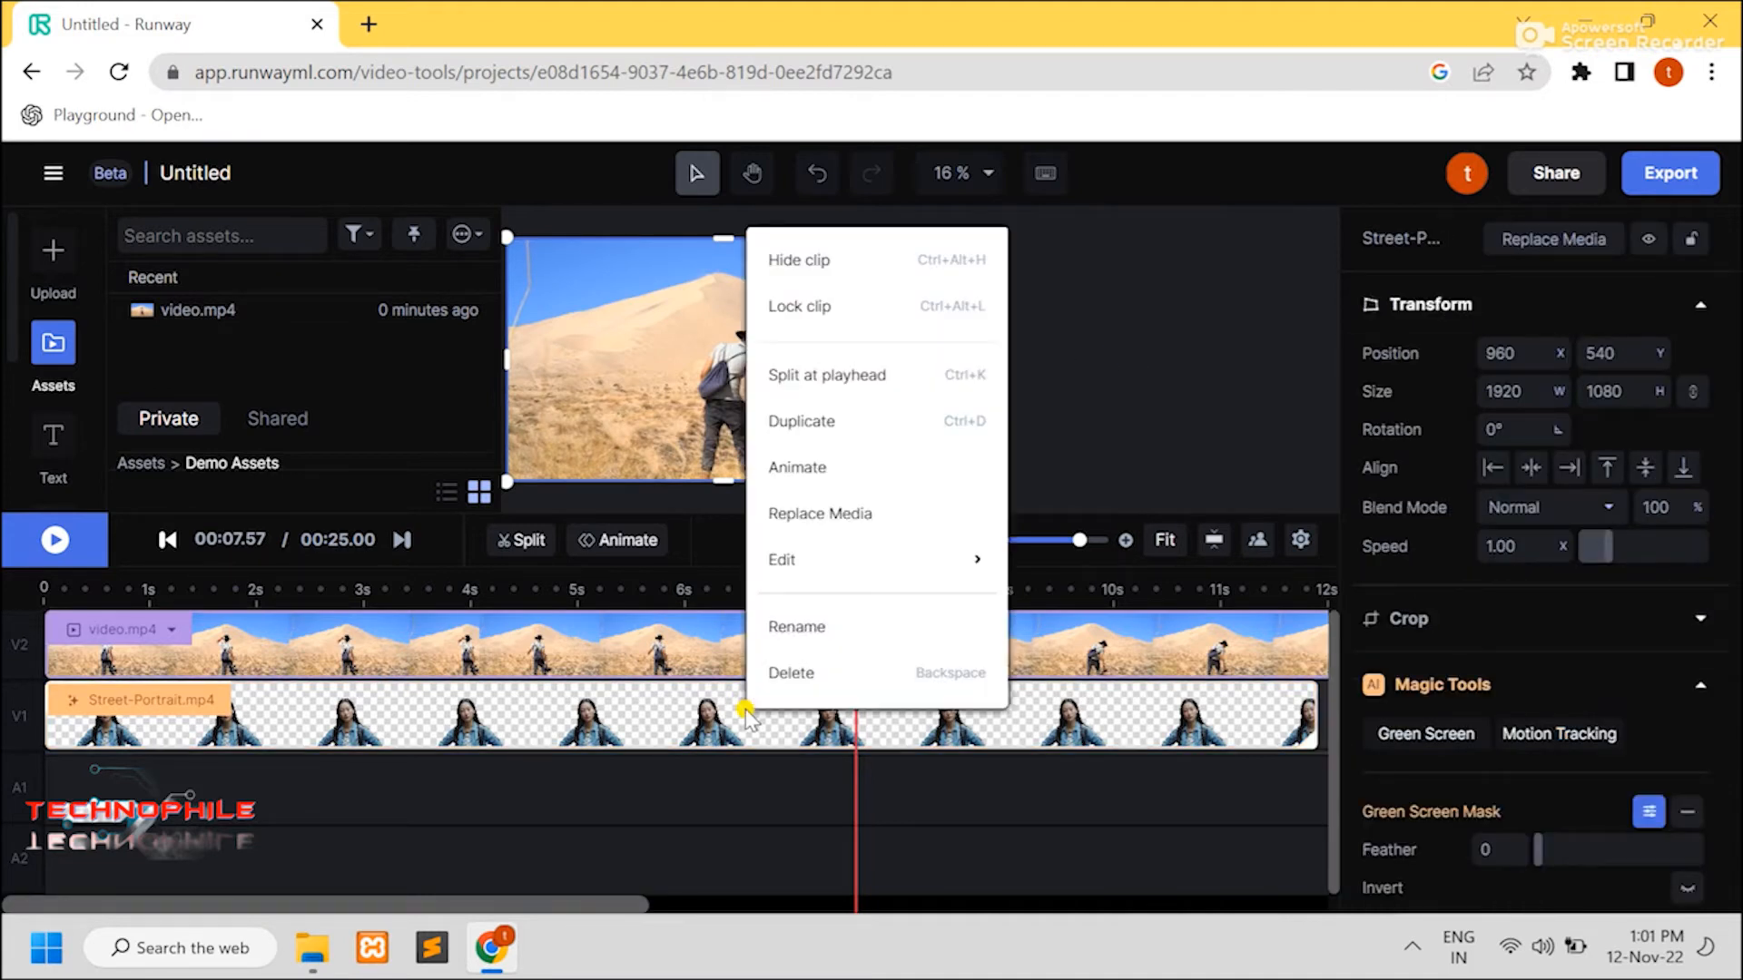
{"action": "left_click", "coordinate": [782, 670]}
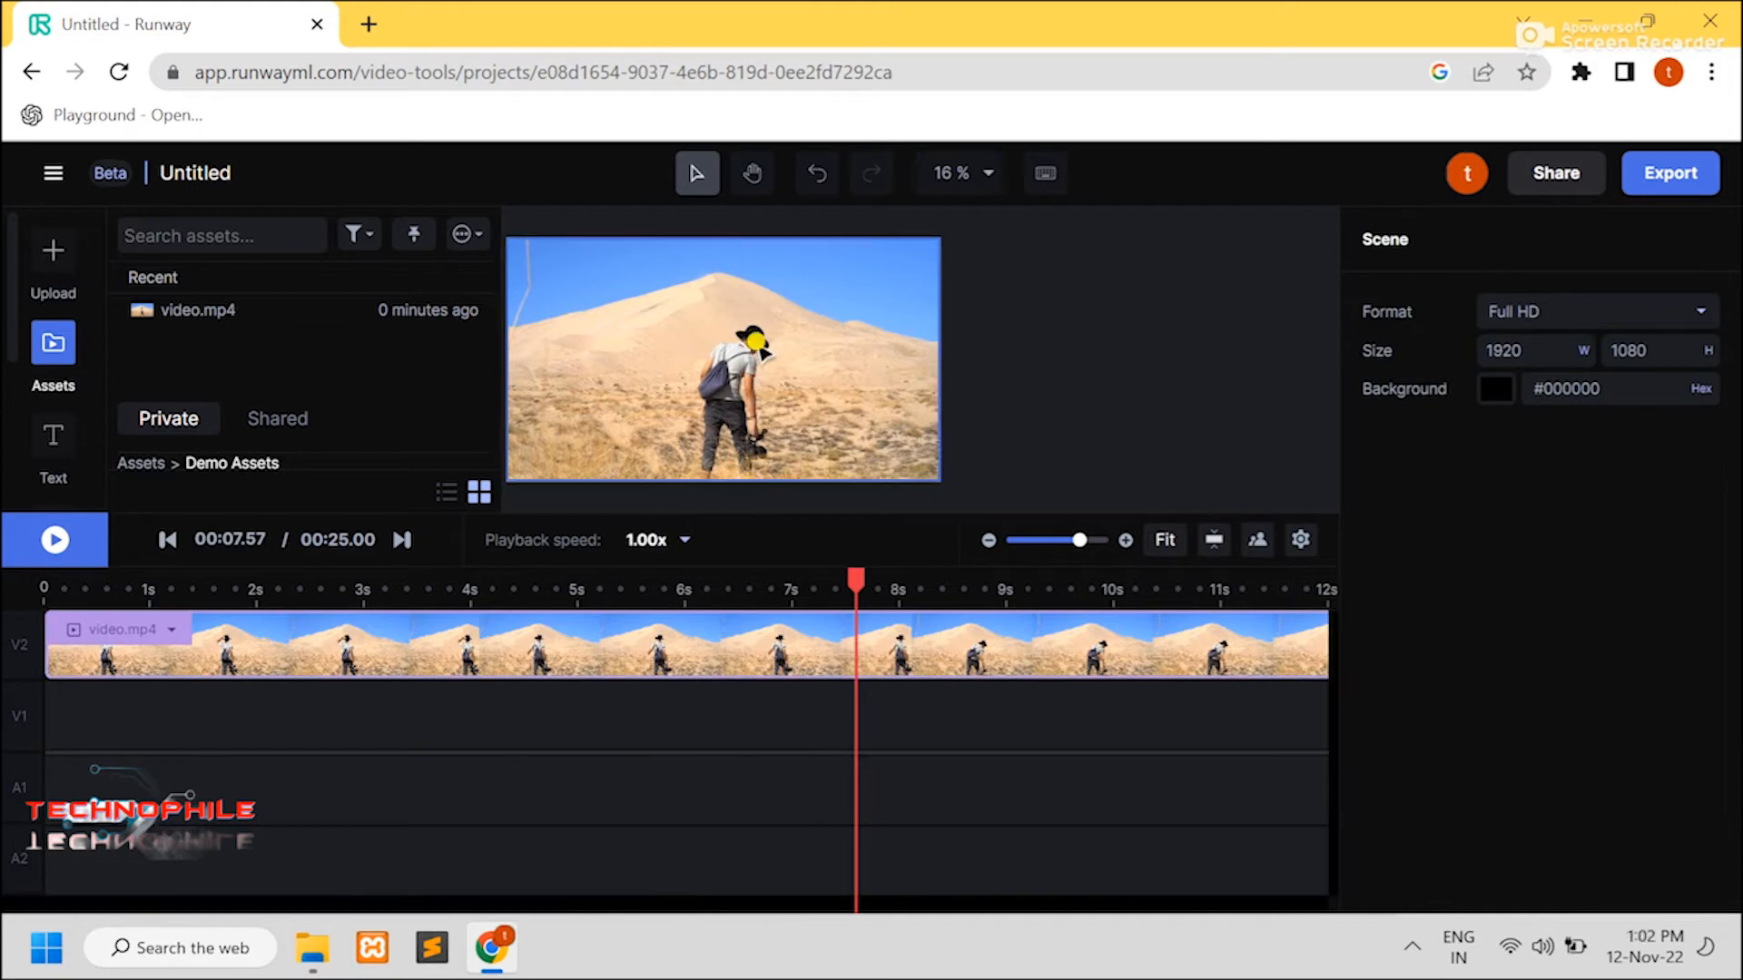
- Mask the man in video.mp4 with the Green Screen tool, including his shirt, trousers, legs and camera, and finish masking
{"action": "left_click", "coordinate": [831, 358]}
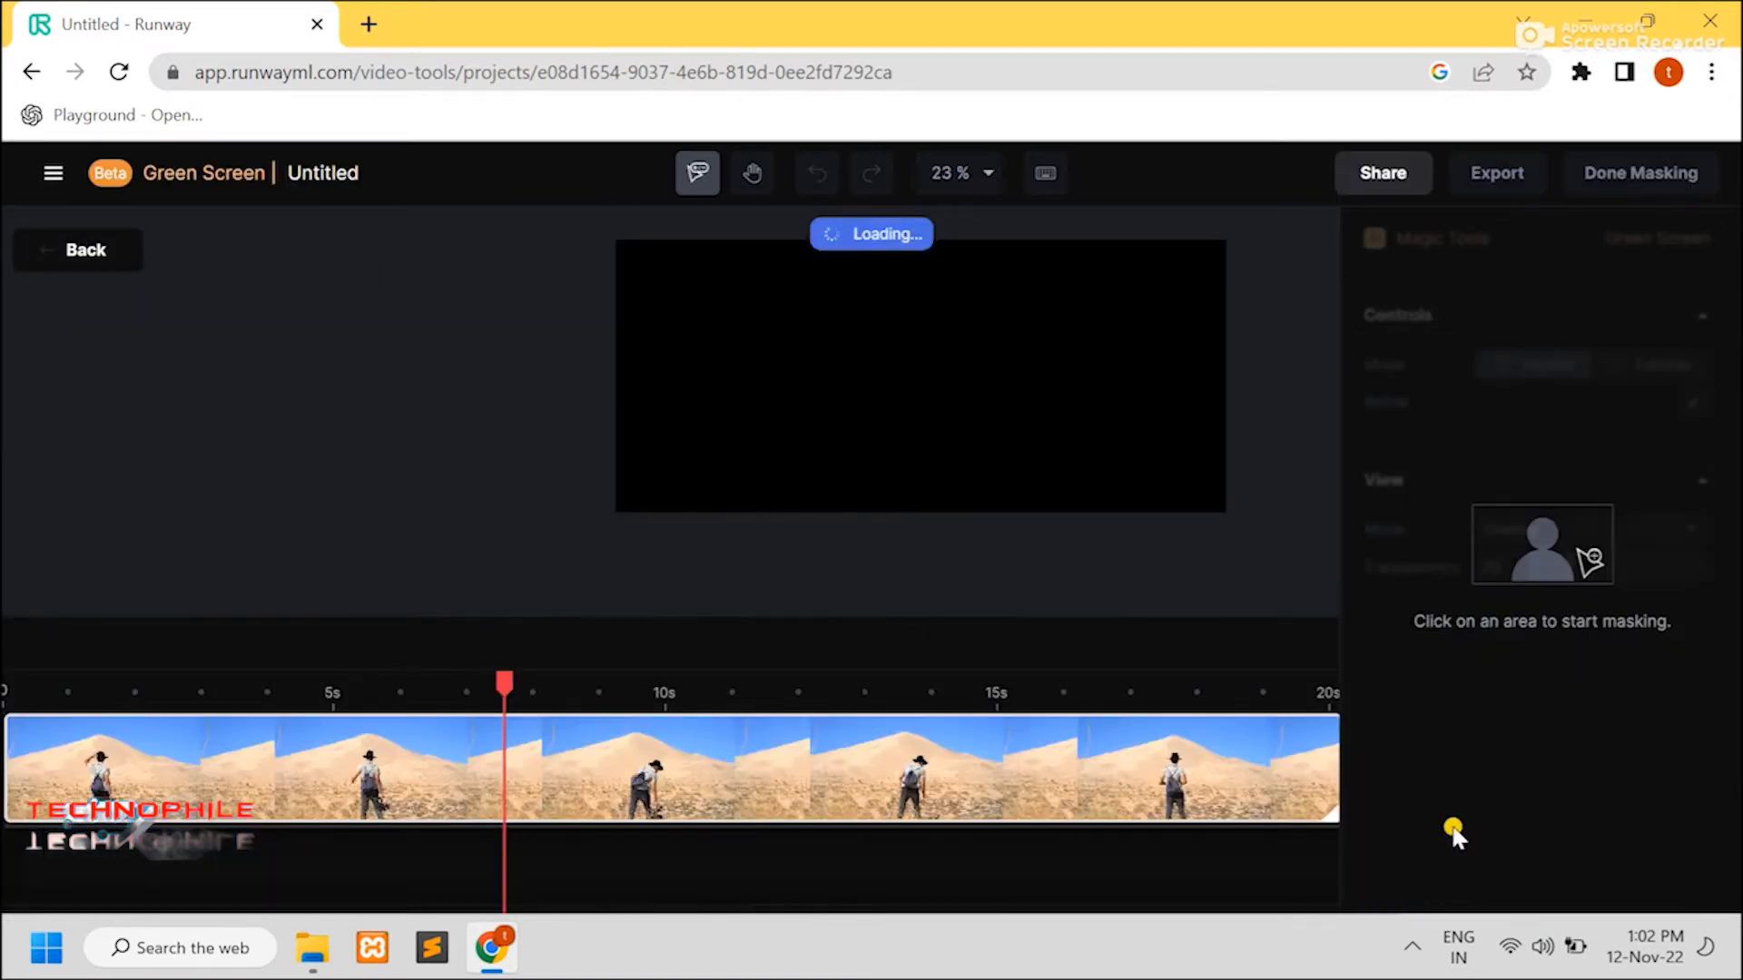
{"action": "left_click", "coordinate": [1455, 830]}
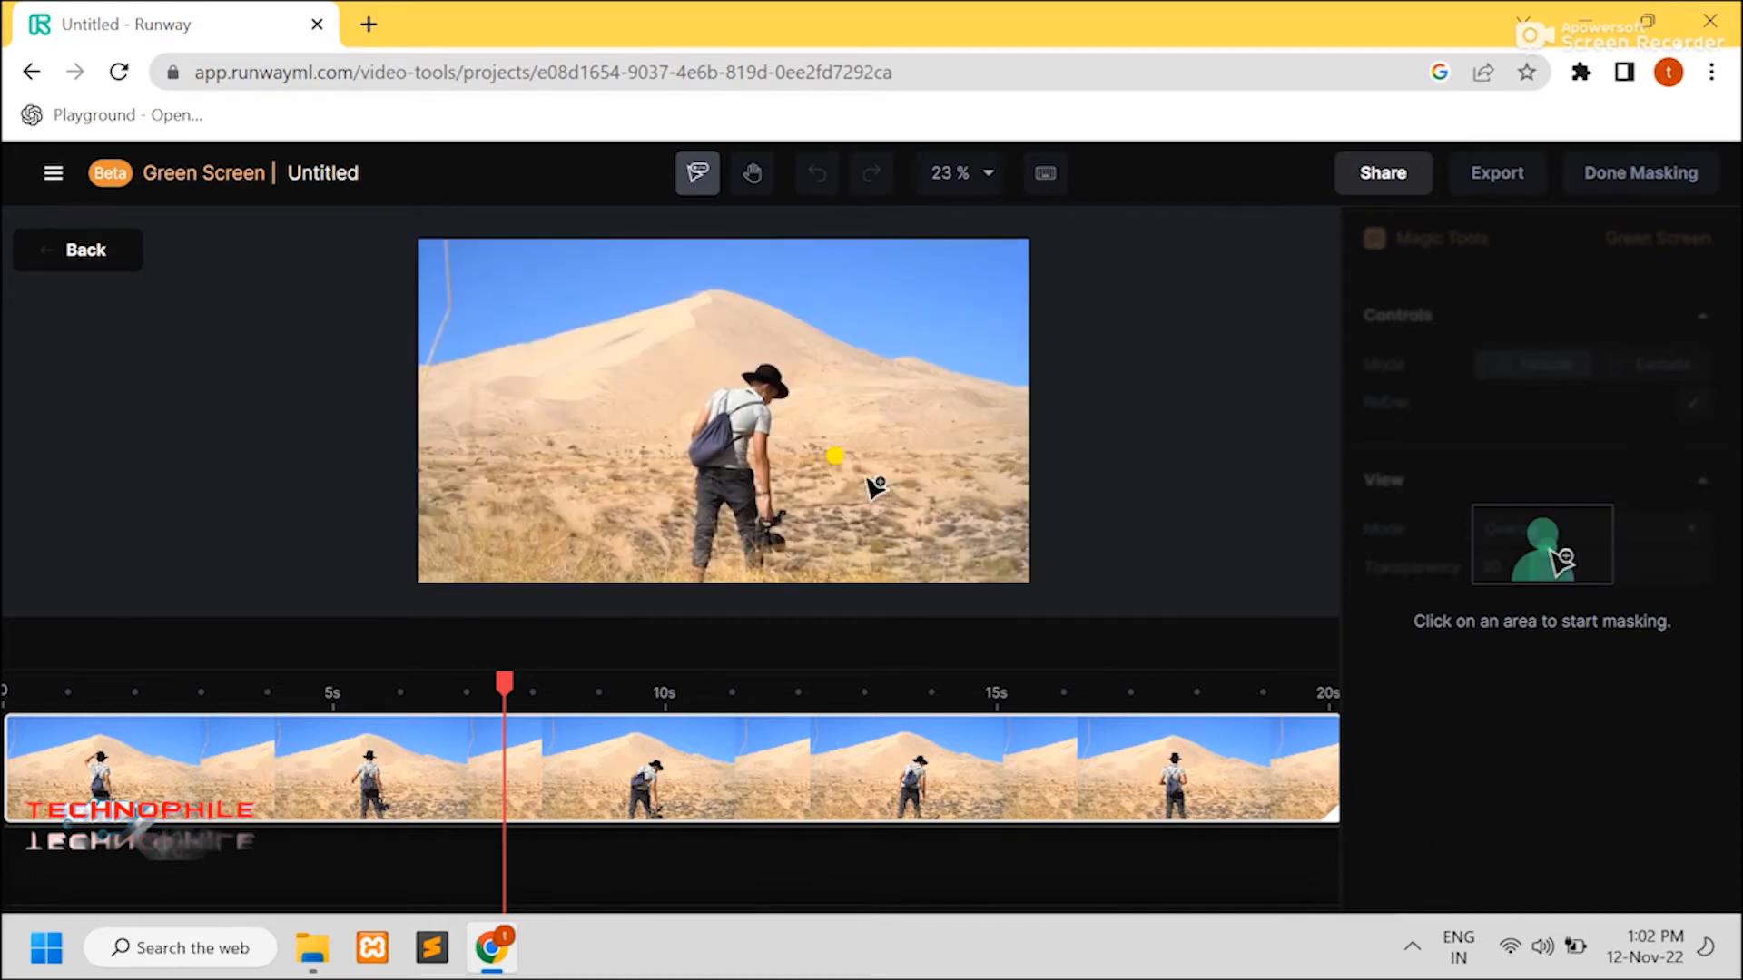
{"action": "left_click", "coordinate": [737, 402]}
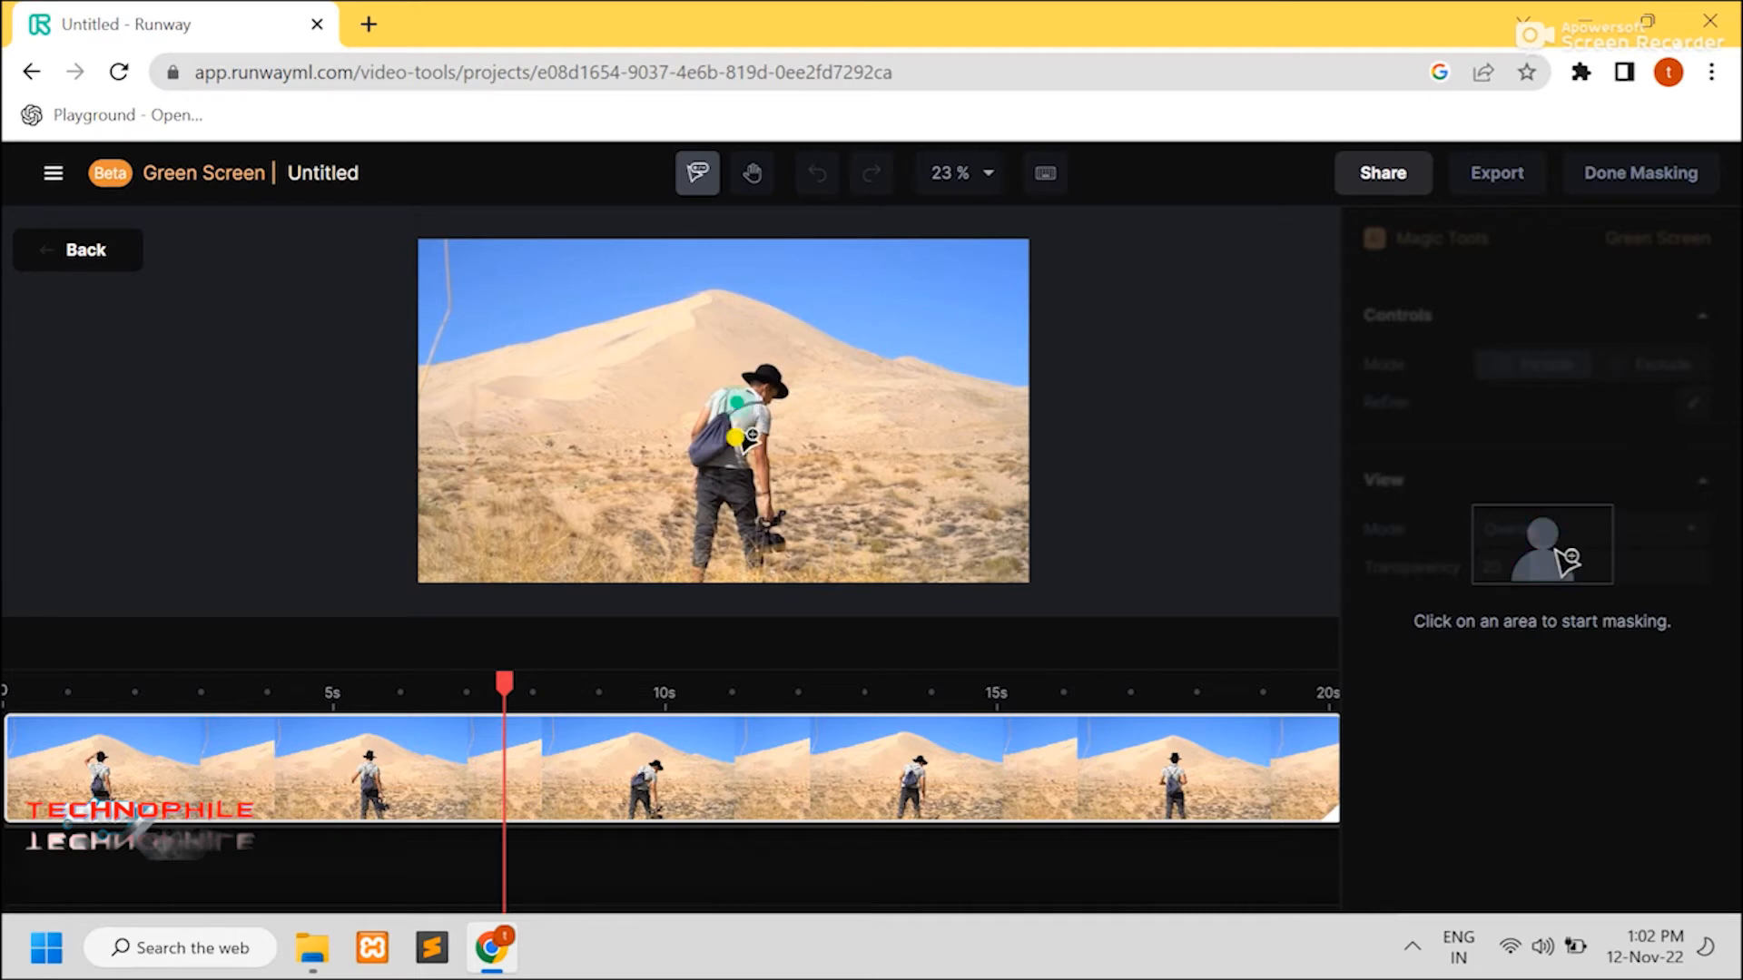
{"action": "left_click", "coordinate": [709, 496]}
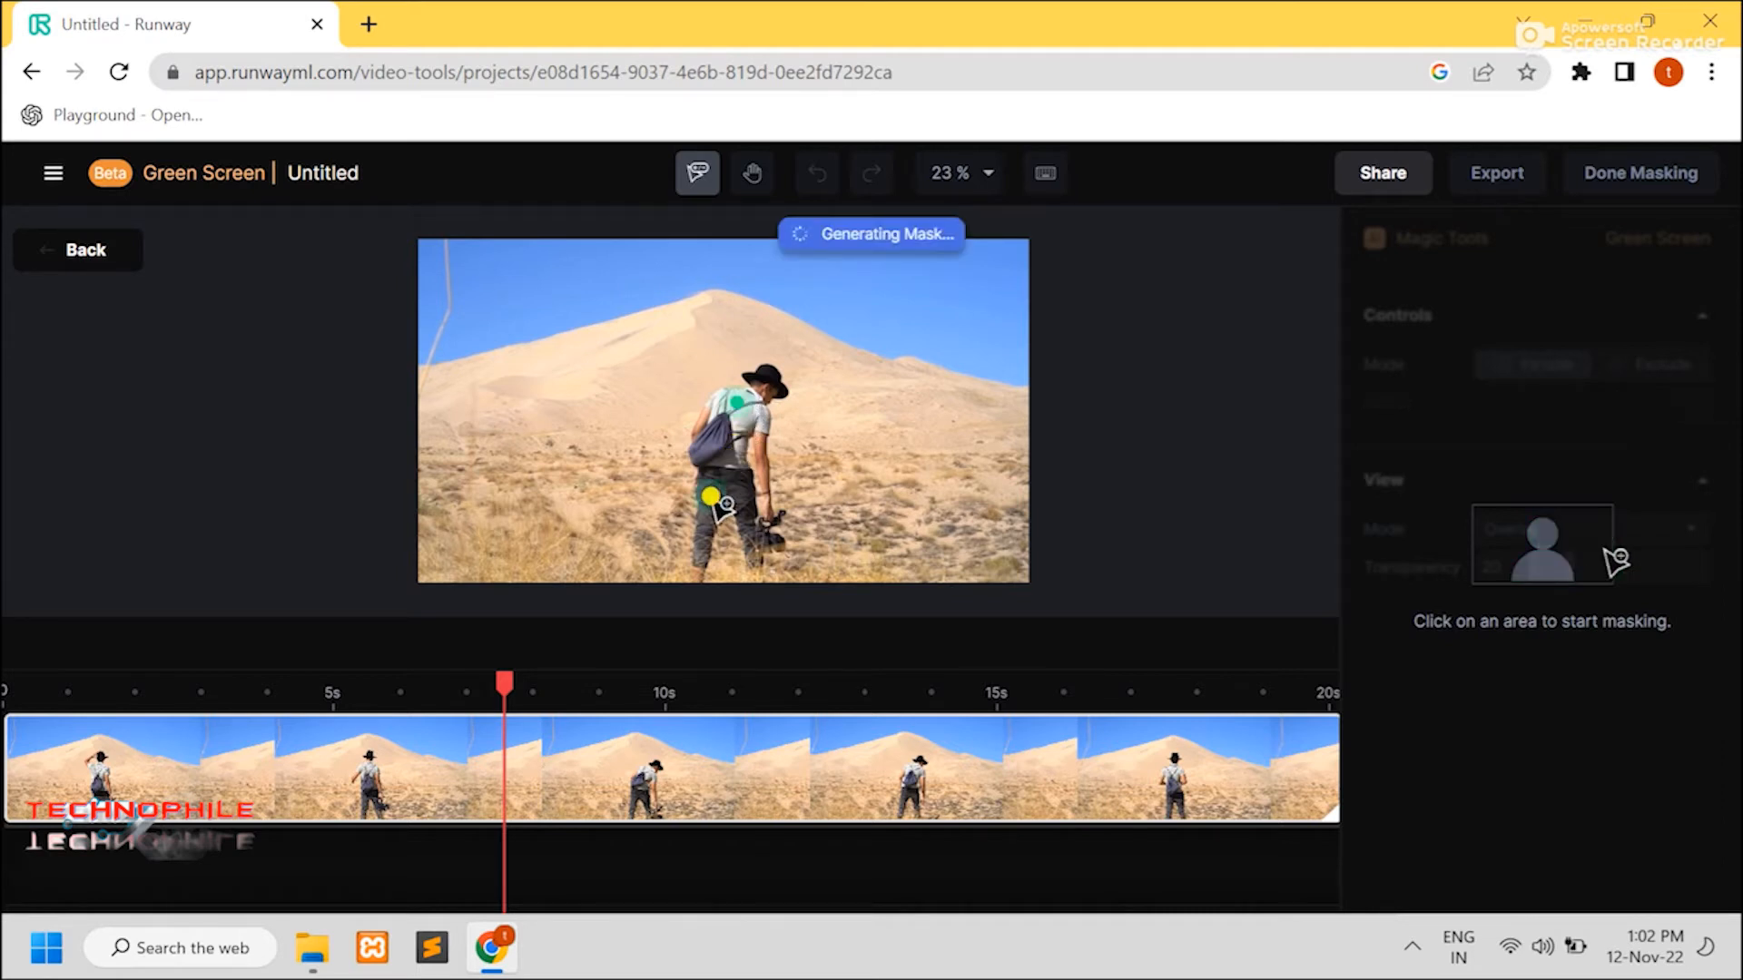
{"action": "left_click", "coordinate": [755, 539]}
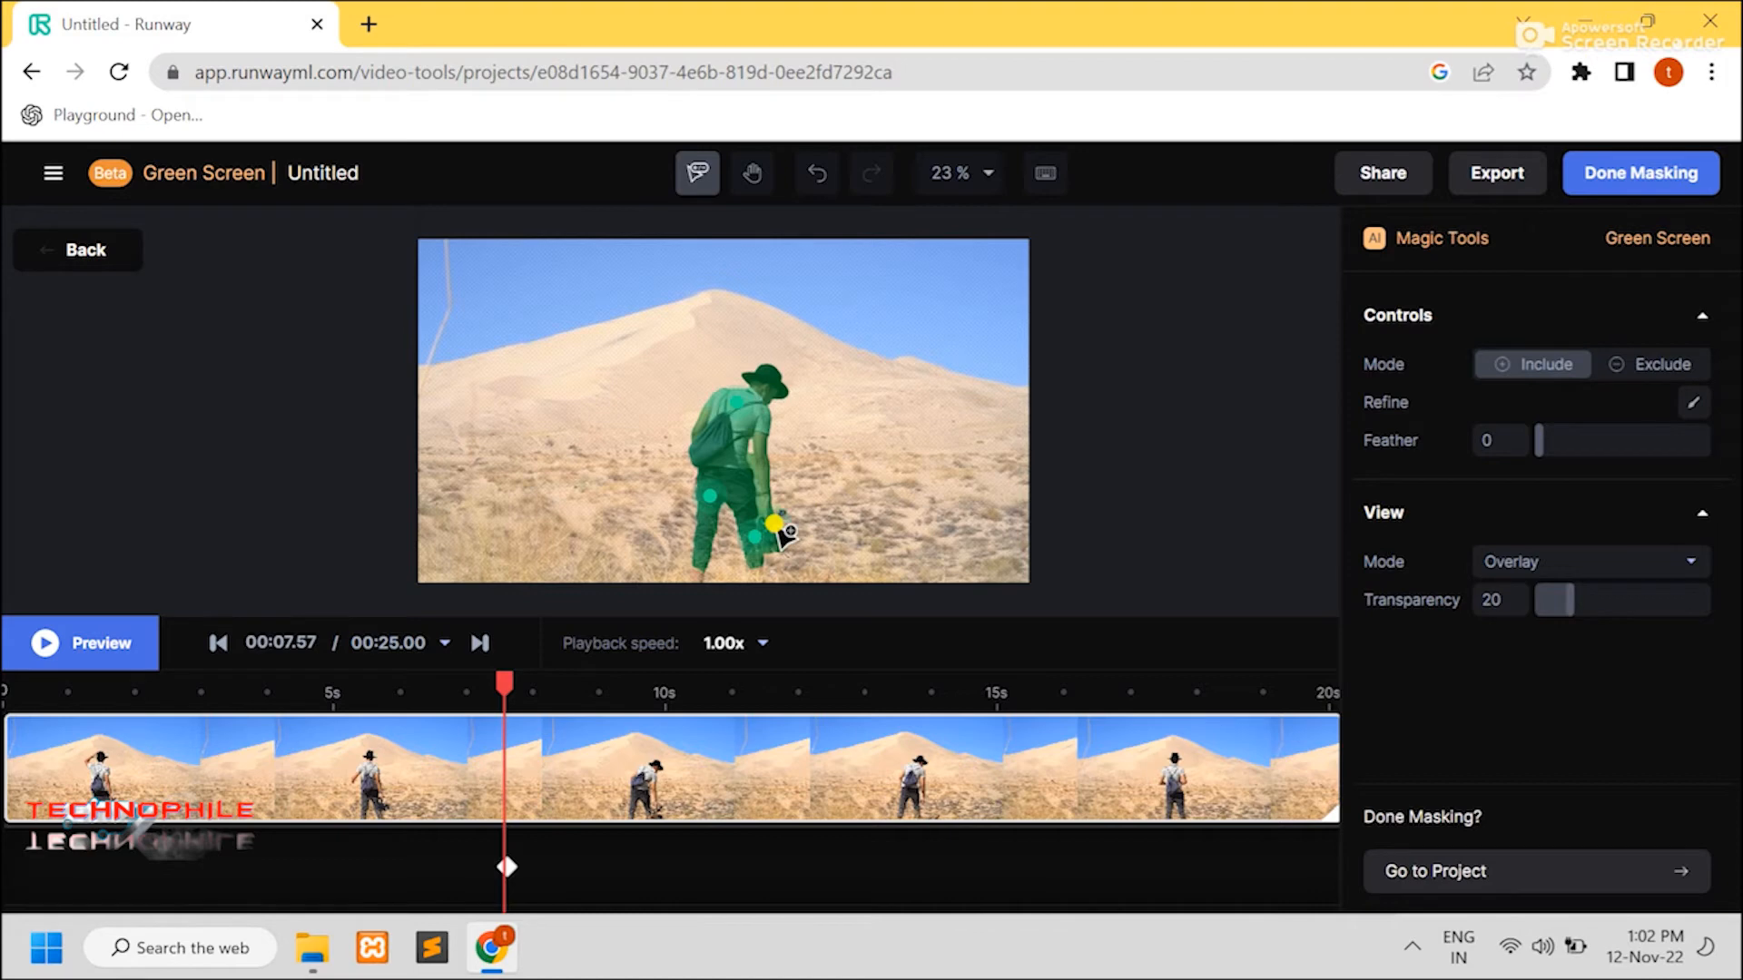
{"action": "left_click", "coordinate": [776, 525]}
{"action": "left_click", "coordinate": [695, 572]}
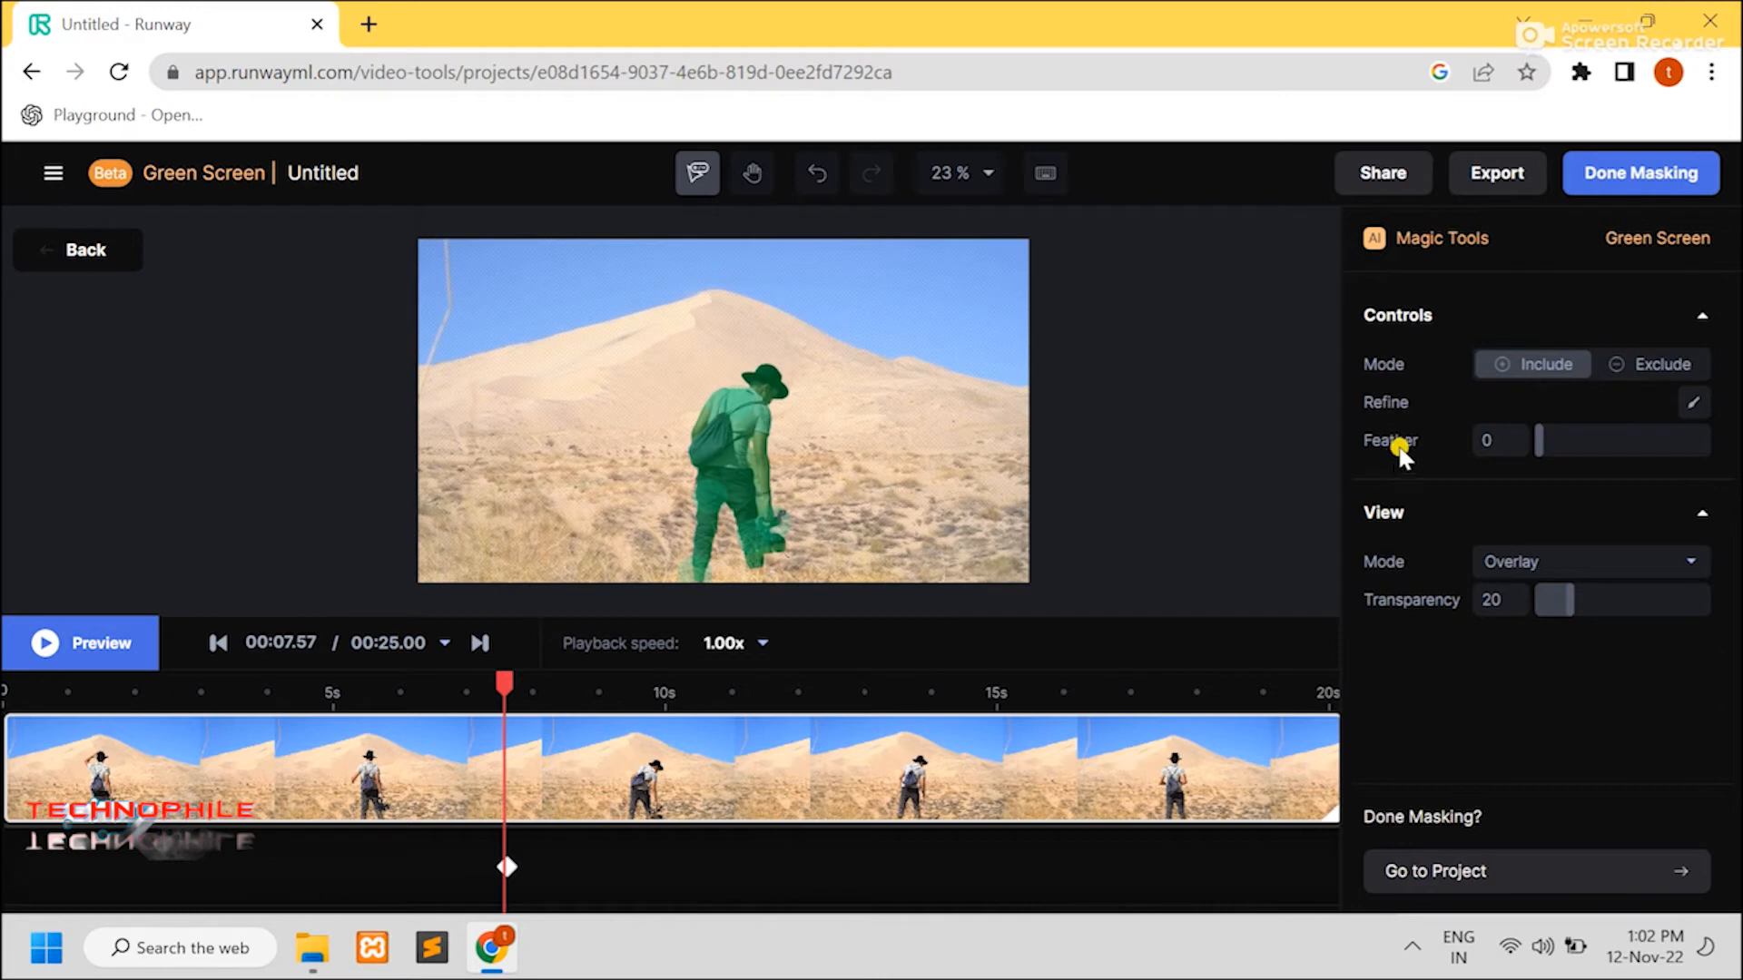
{"action": "left_click", "coordinate": [1623, 186]}
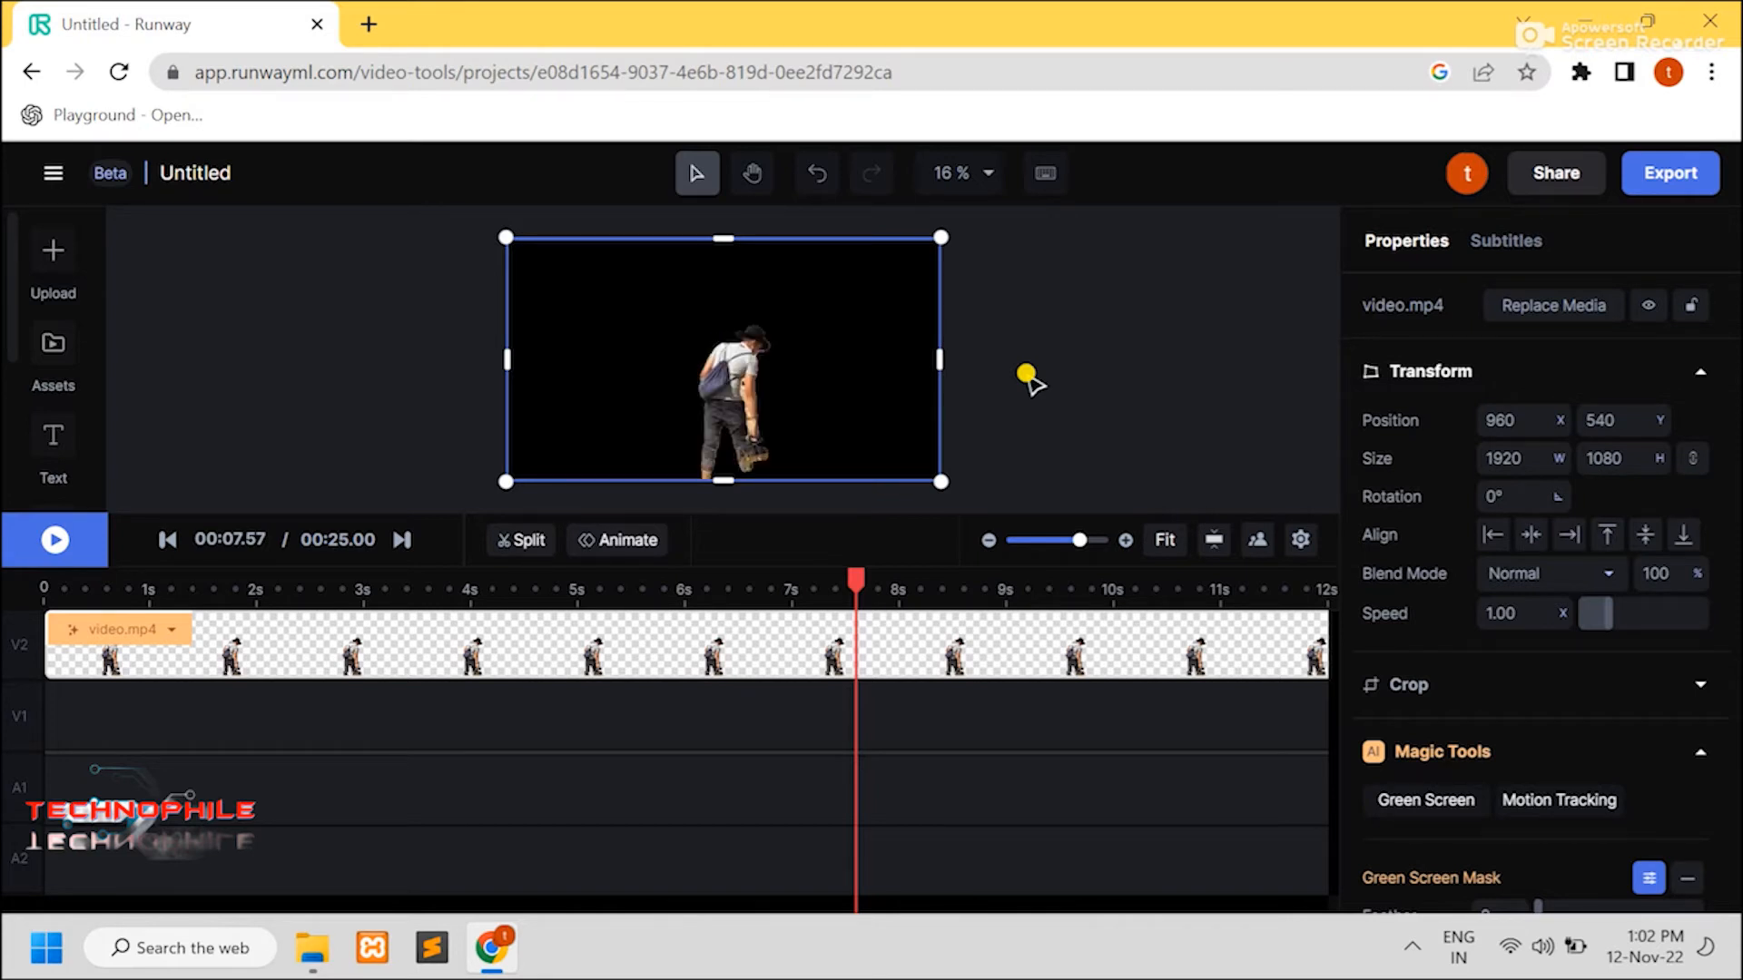
- Play back the masked video.mp4 clip in the composition to check the removed background
{"action": "left_click", "coordinate": [60, 547]}
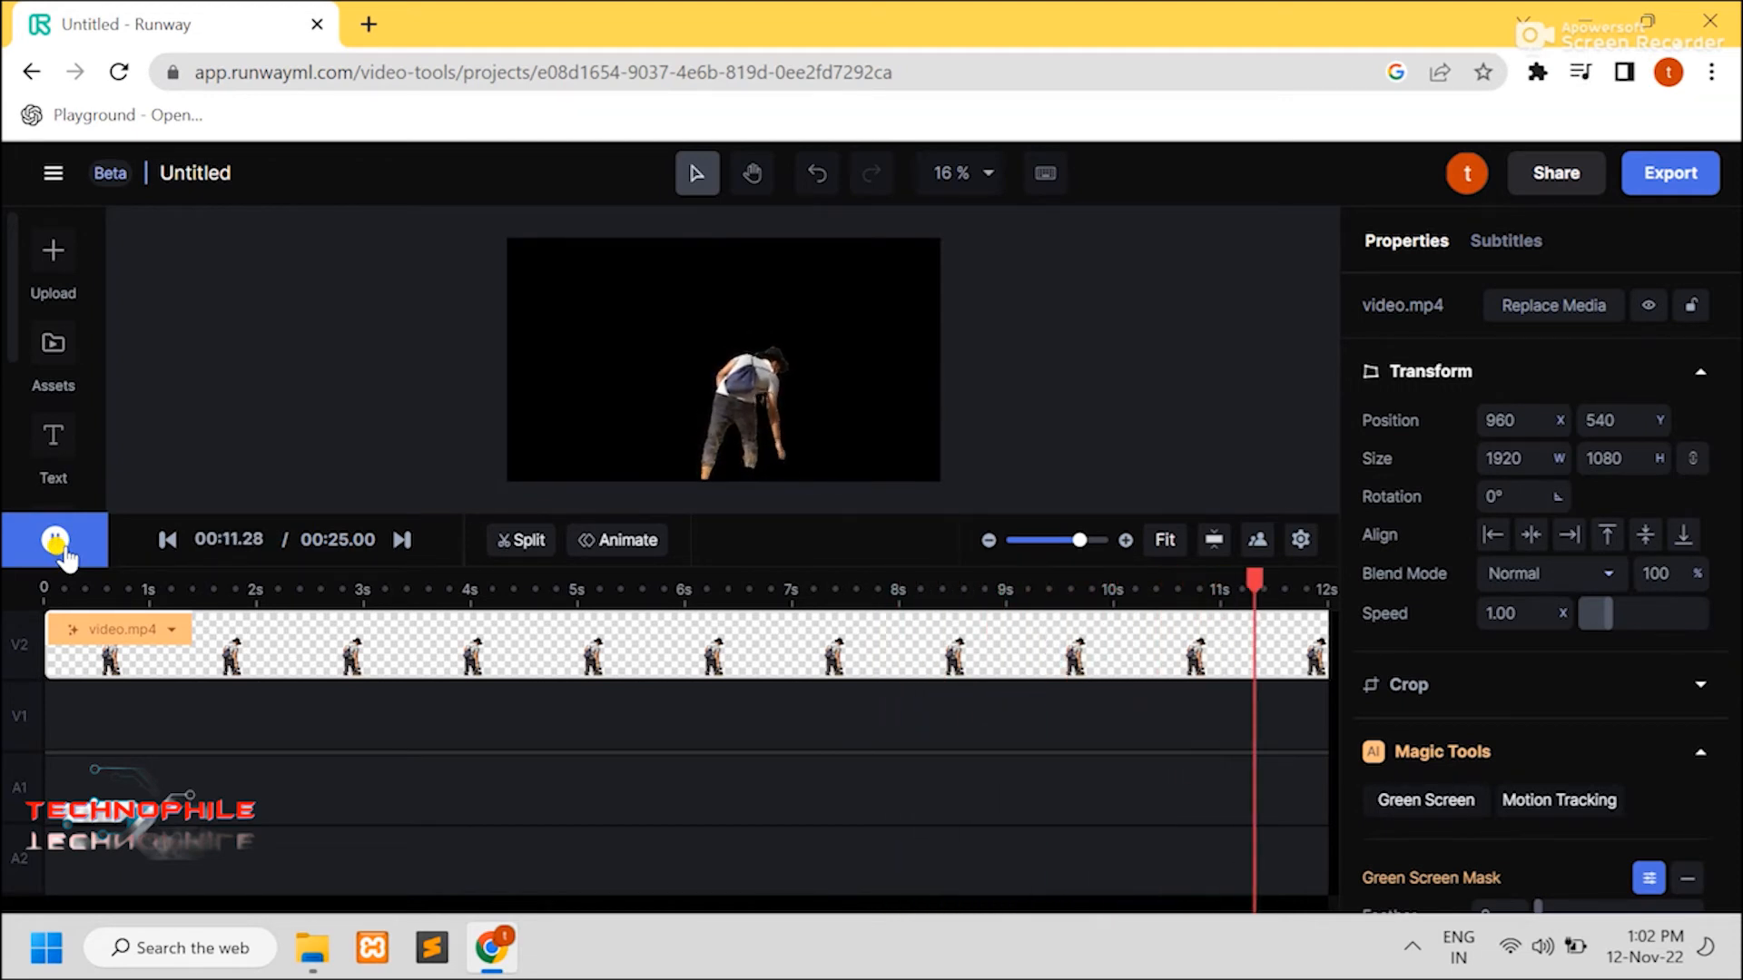
{"action": "left_click", "coordinate": [61, 549]}
{"action": "left_click", "coordinate": [62, 547]}
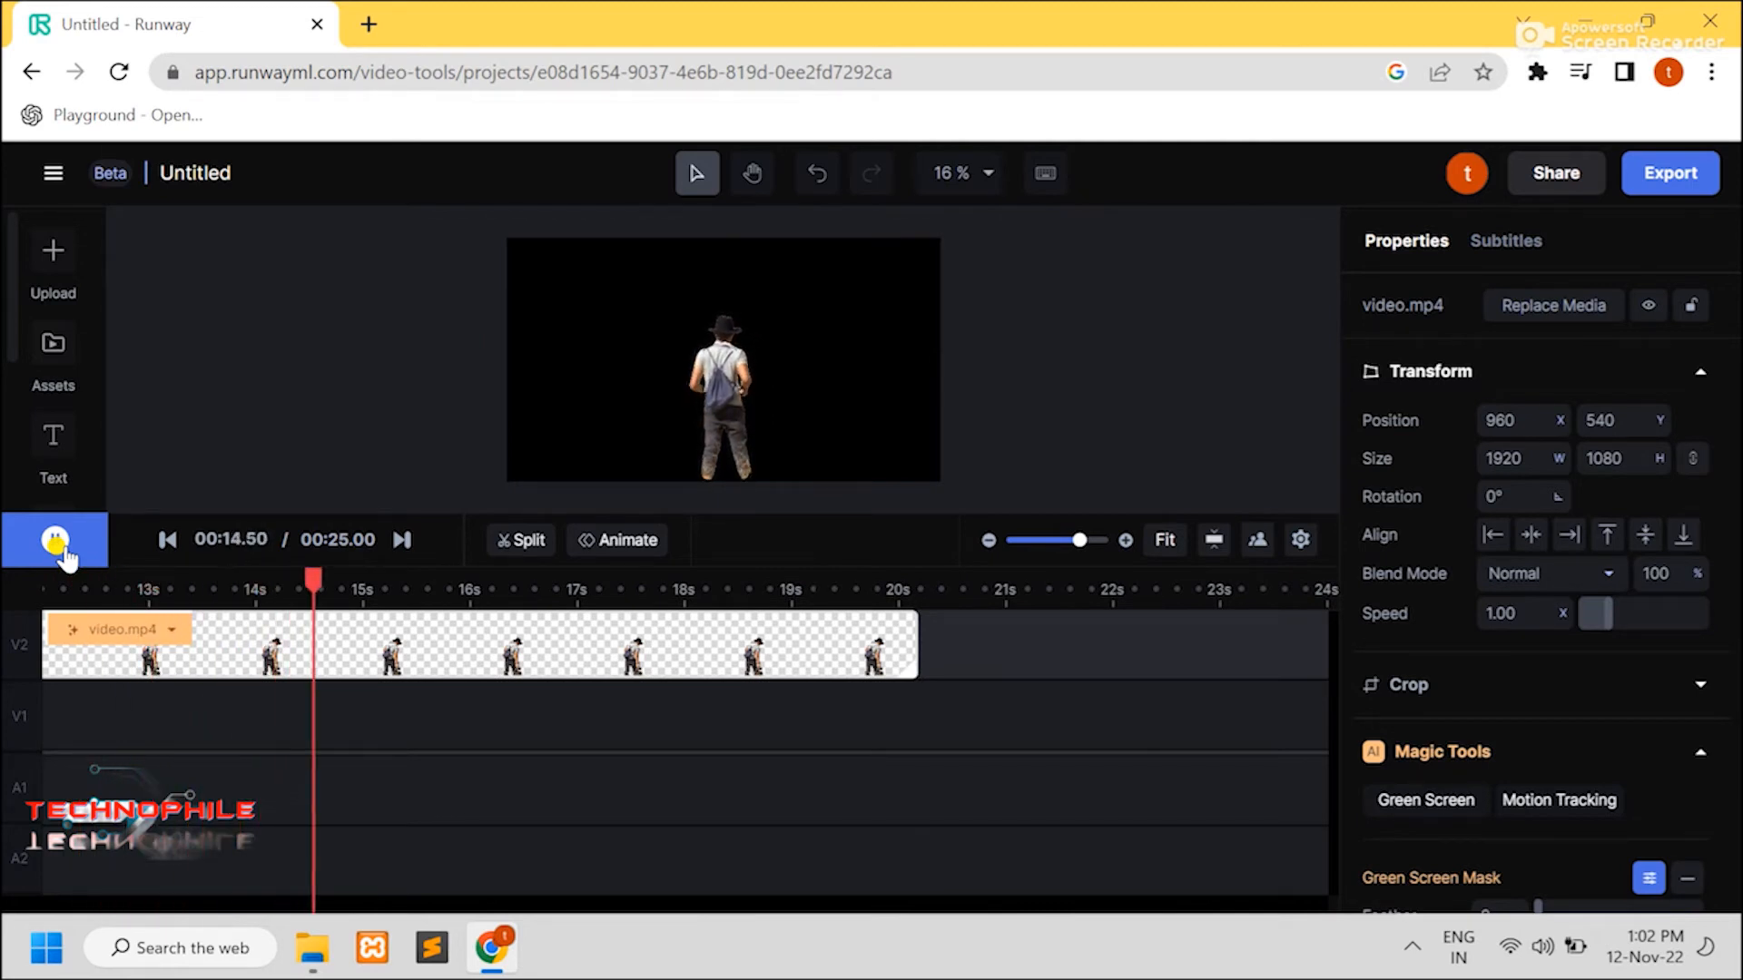
{"action": "left_click", "coordinate": [57, 545]}
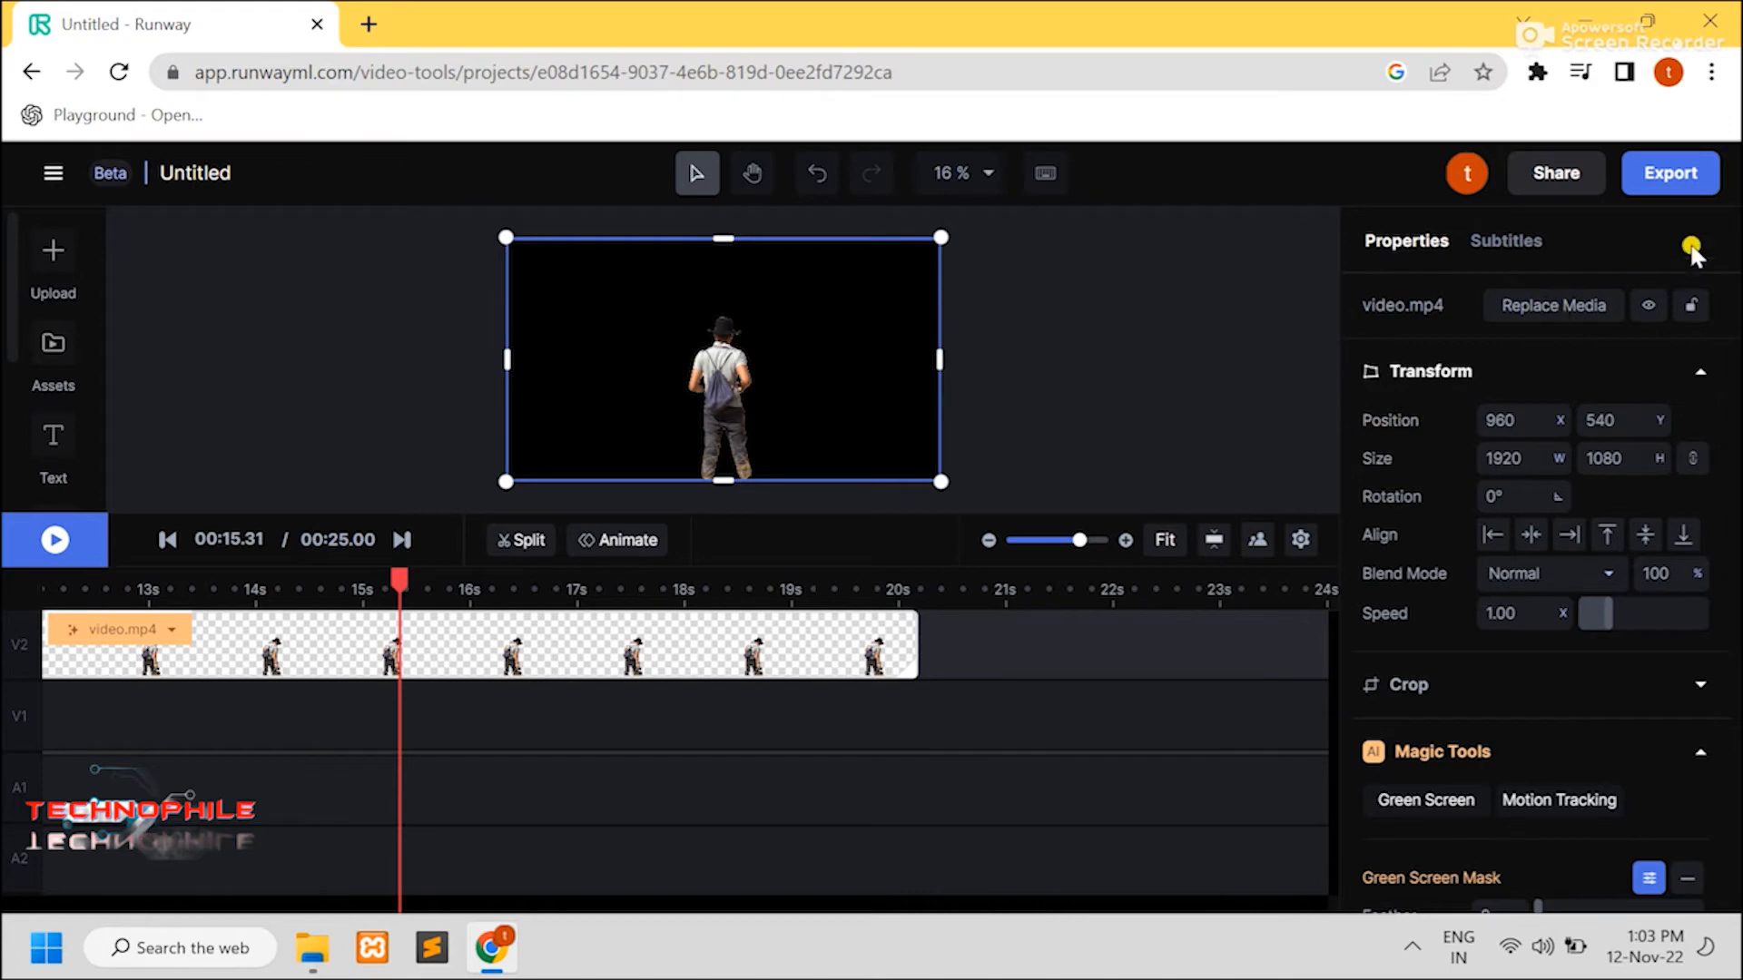
- Export the composition as a 720p MP4 and download Untitled 720p.mp4 from the exported assets
{"action": "left_click", "coordinate": [1670, 177]}
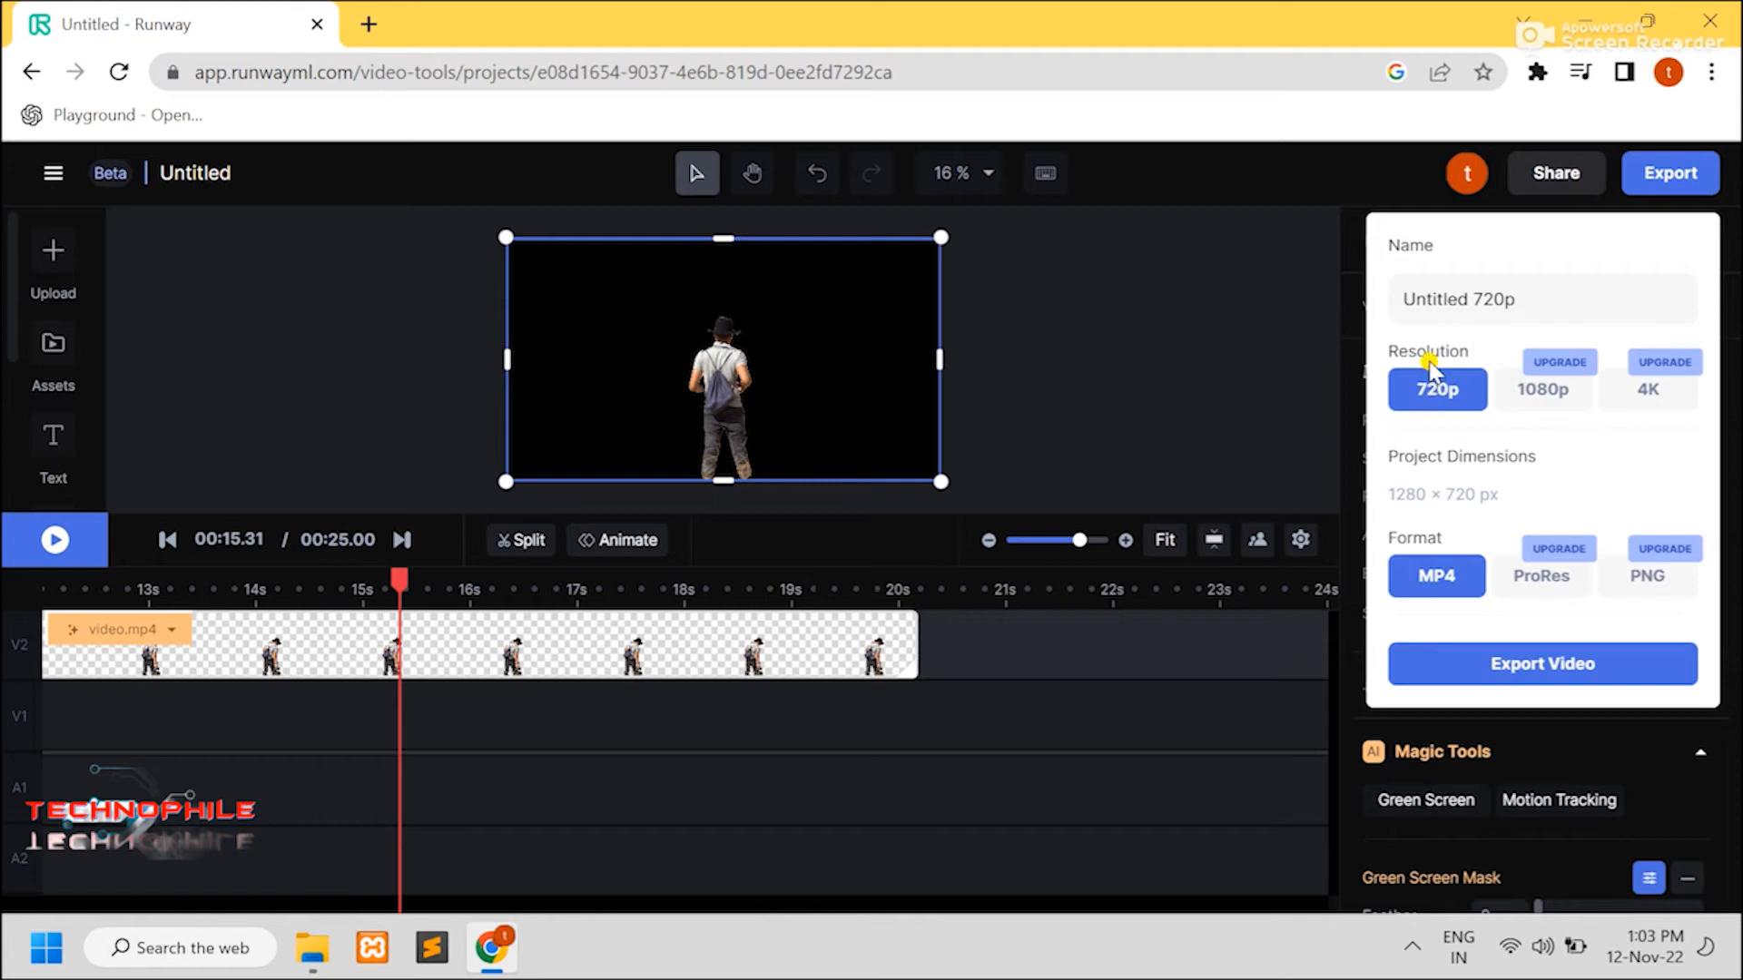
{"action": "left_click", "coordinate": [1496, 661]}
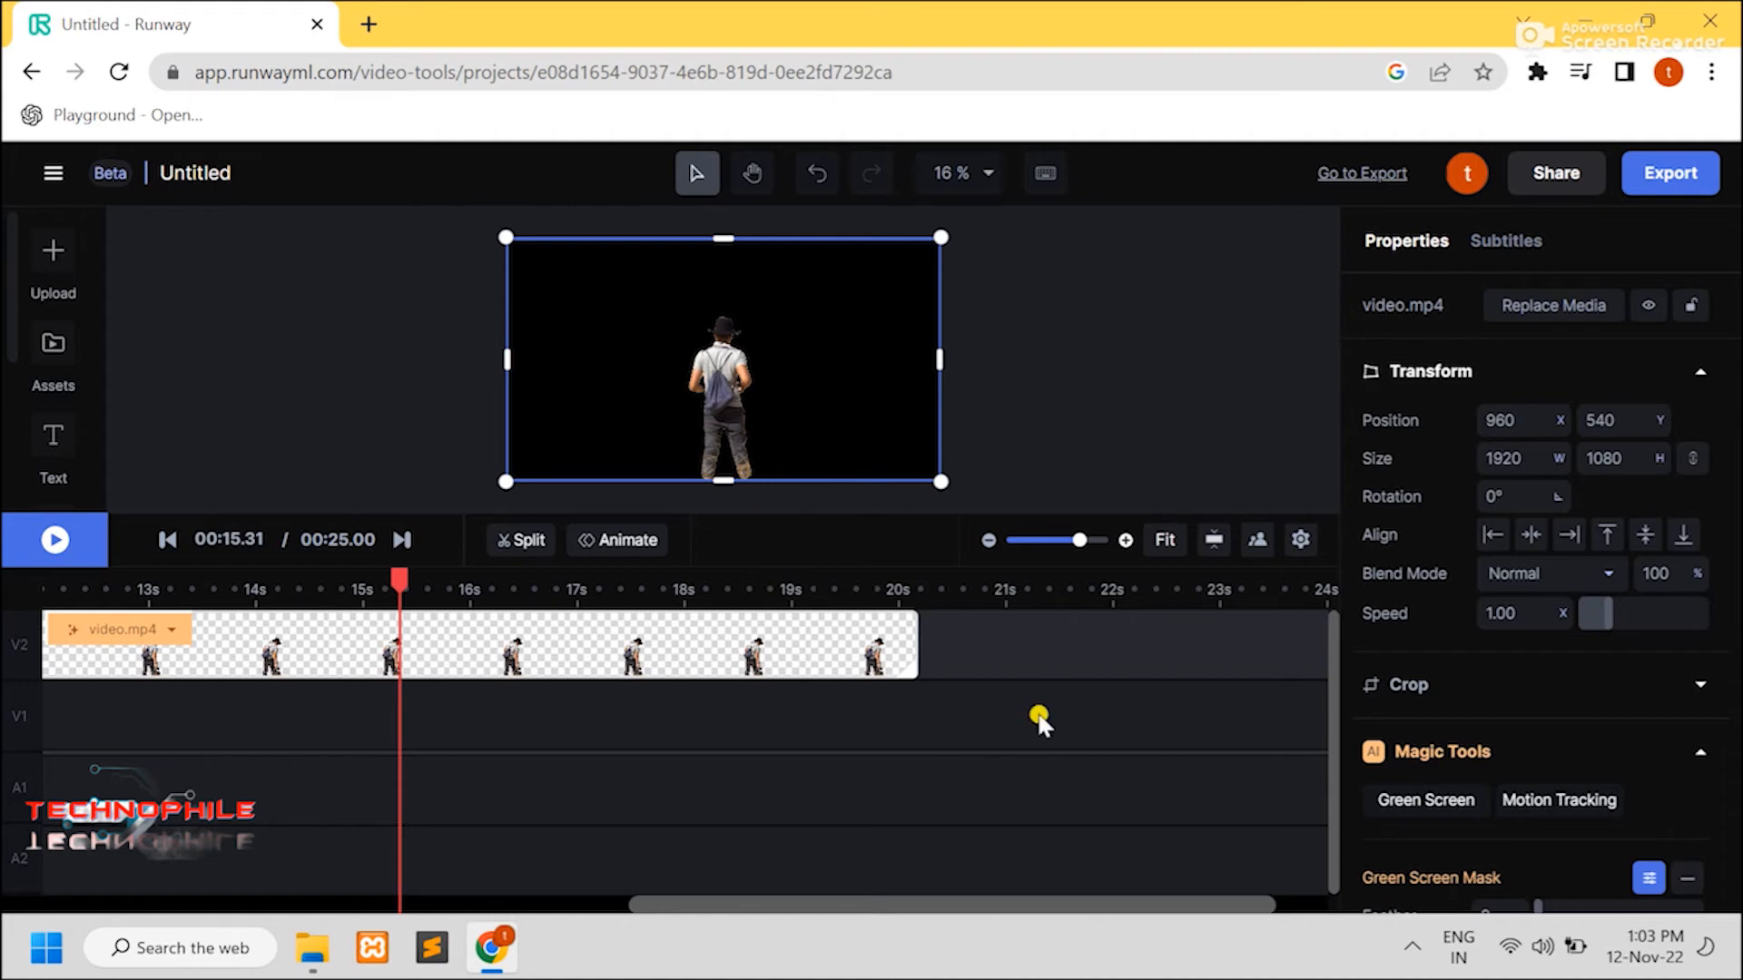
{"action": "left_click", "coordinate": [1352, 177]}
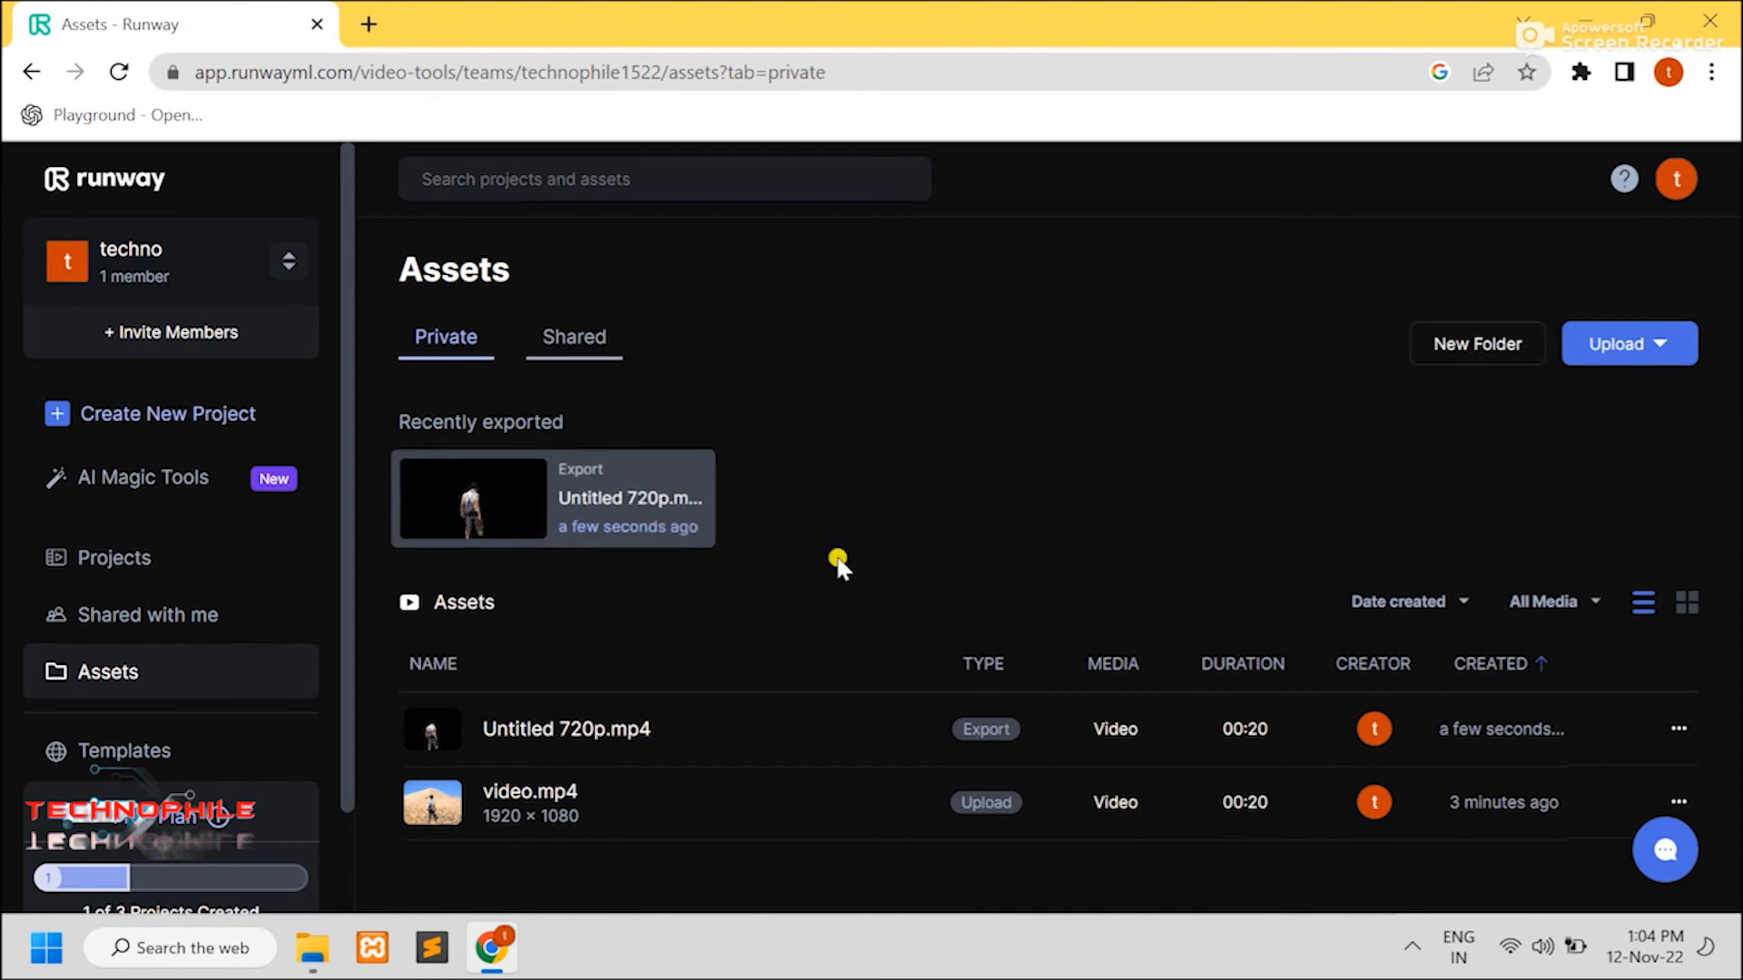
{"action": "left_click", "coordinate": [1674, 732]}
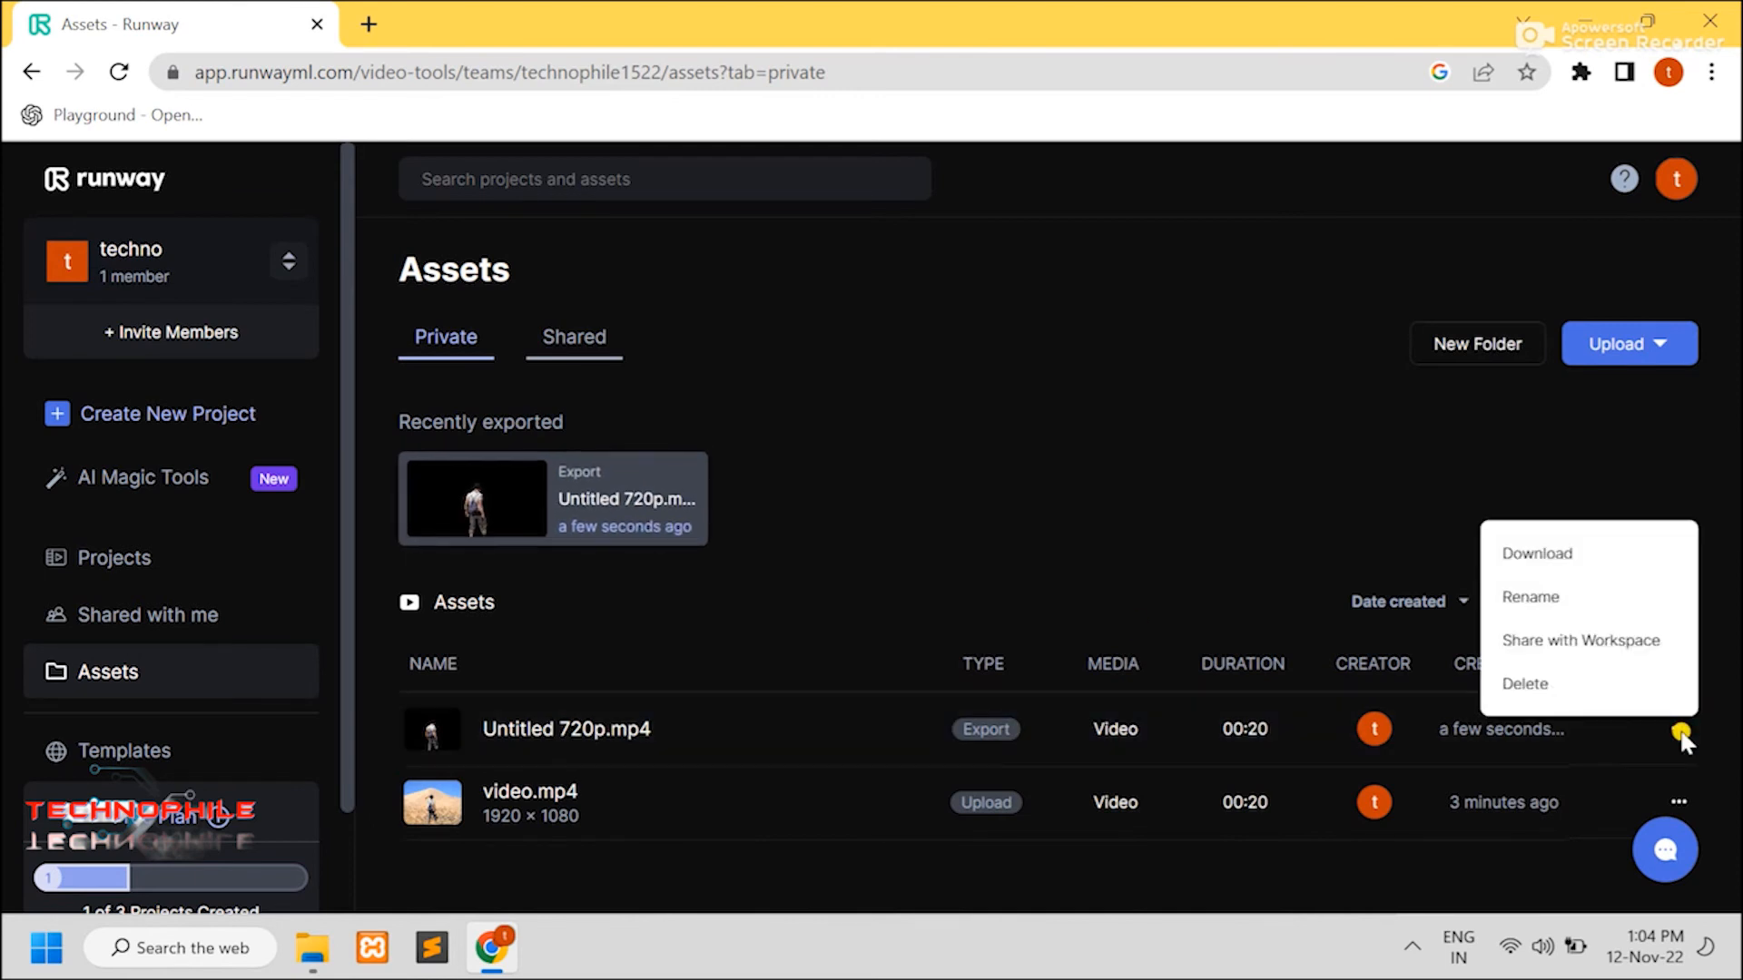
{"action": "left_click", "coordinate": [1552, 554]}
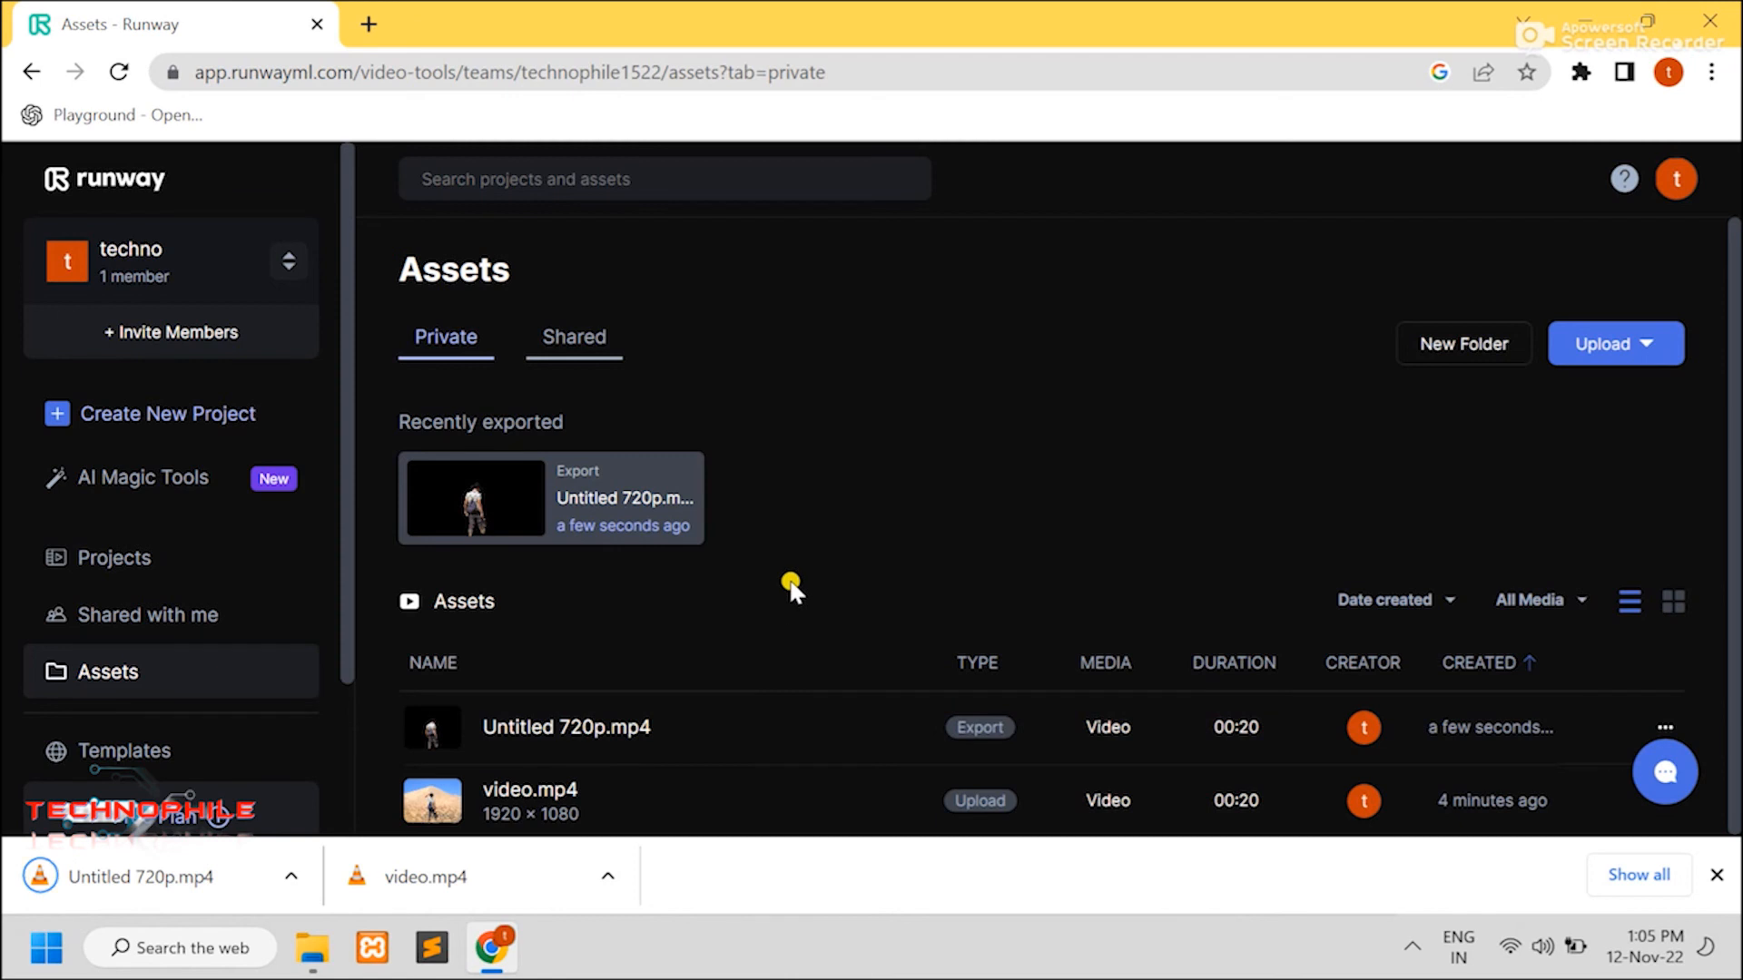
- Locate the downloaded Untitled 720p.mp4 in its folder, play it in VLC media player and close the player
{"action": "key", "text": "ctrl+j"}
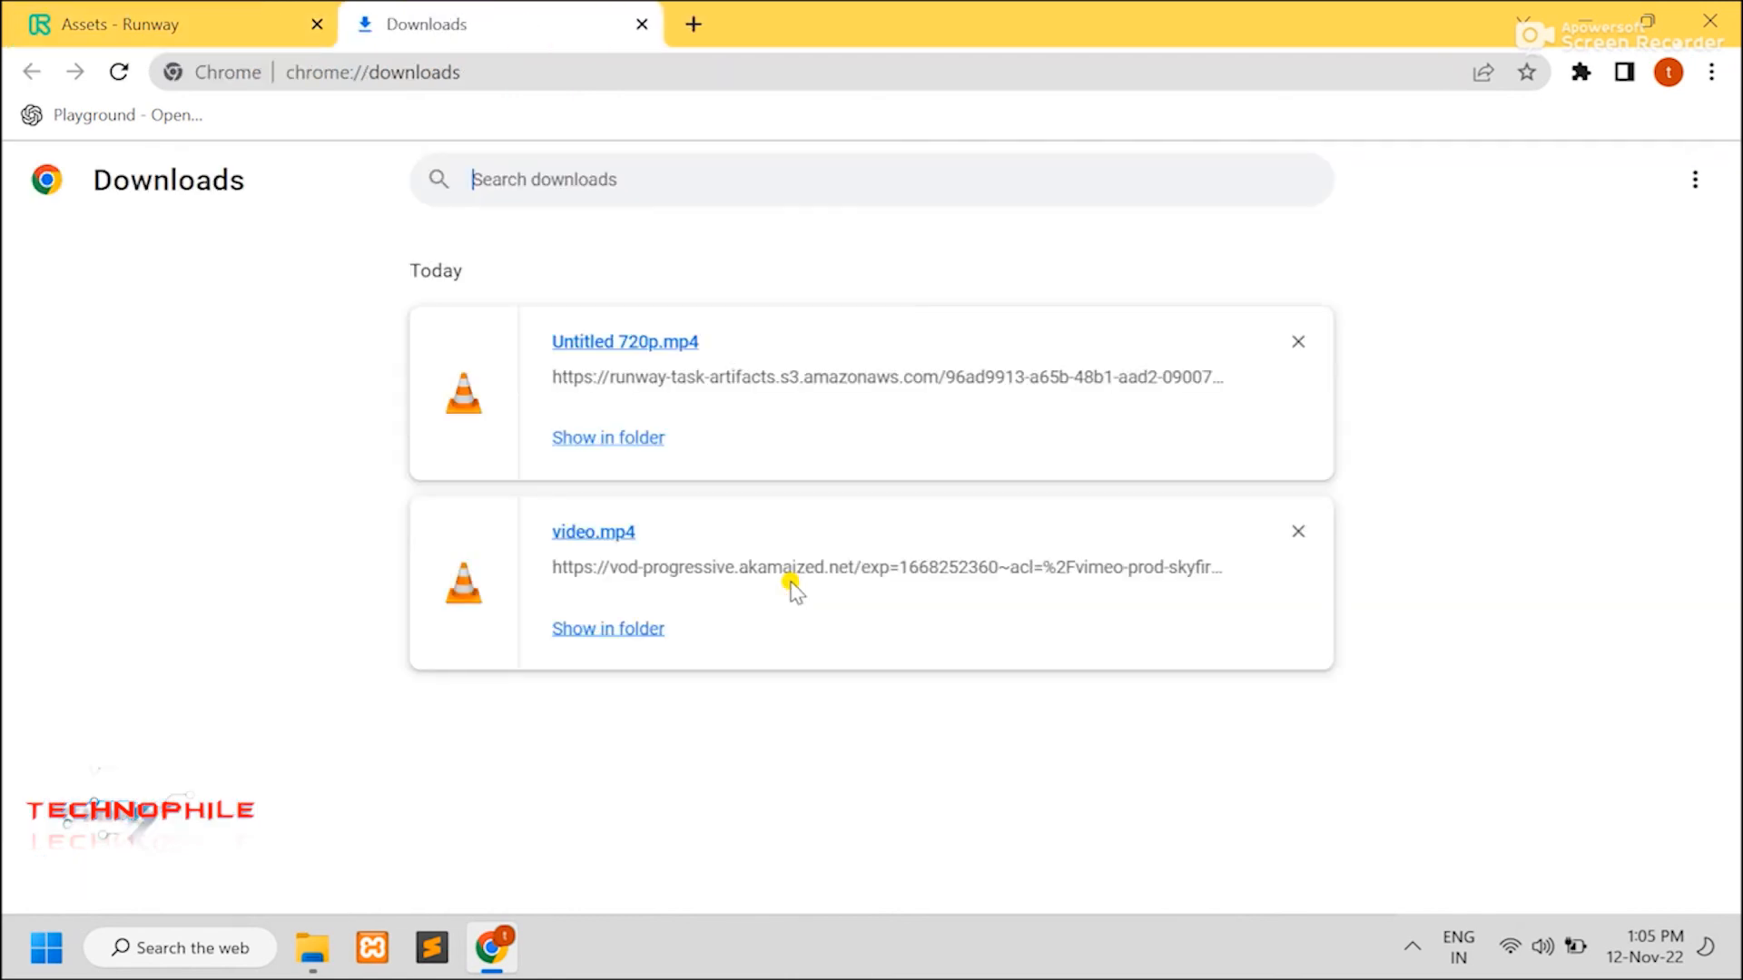
{"action": "left_click", "coordinate": [622, 440]}
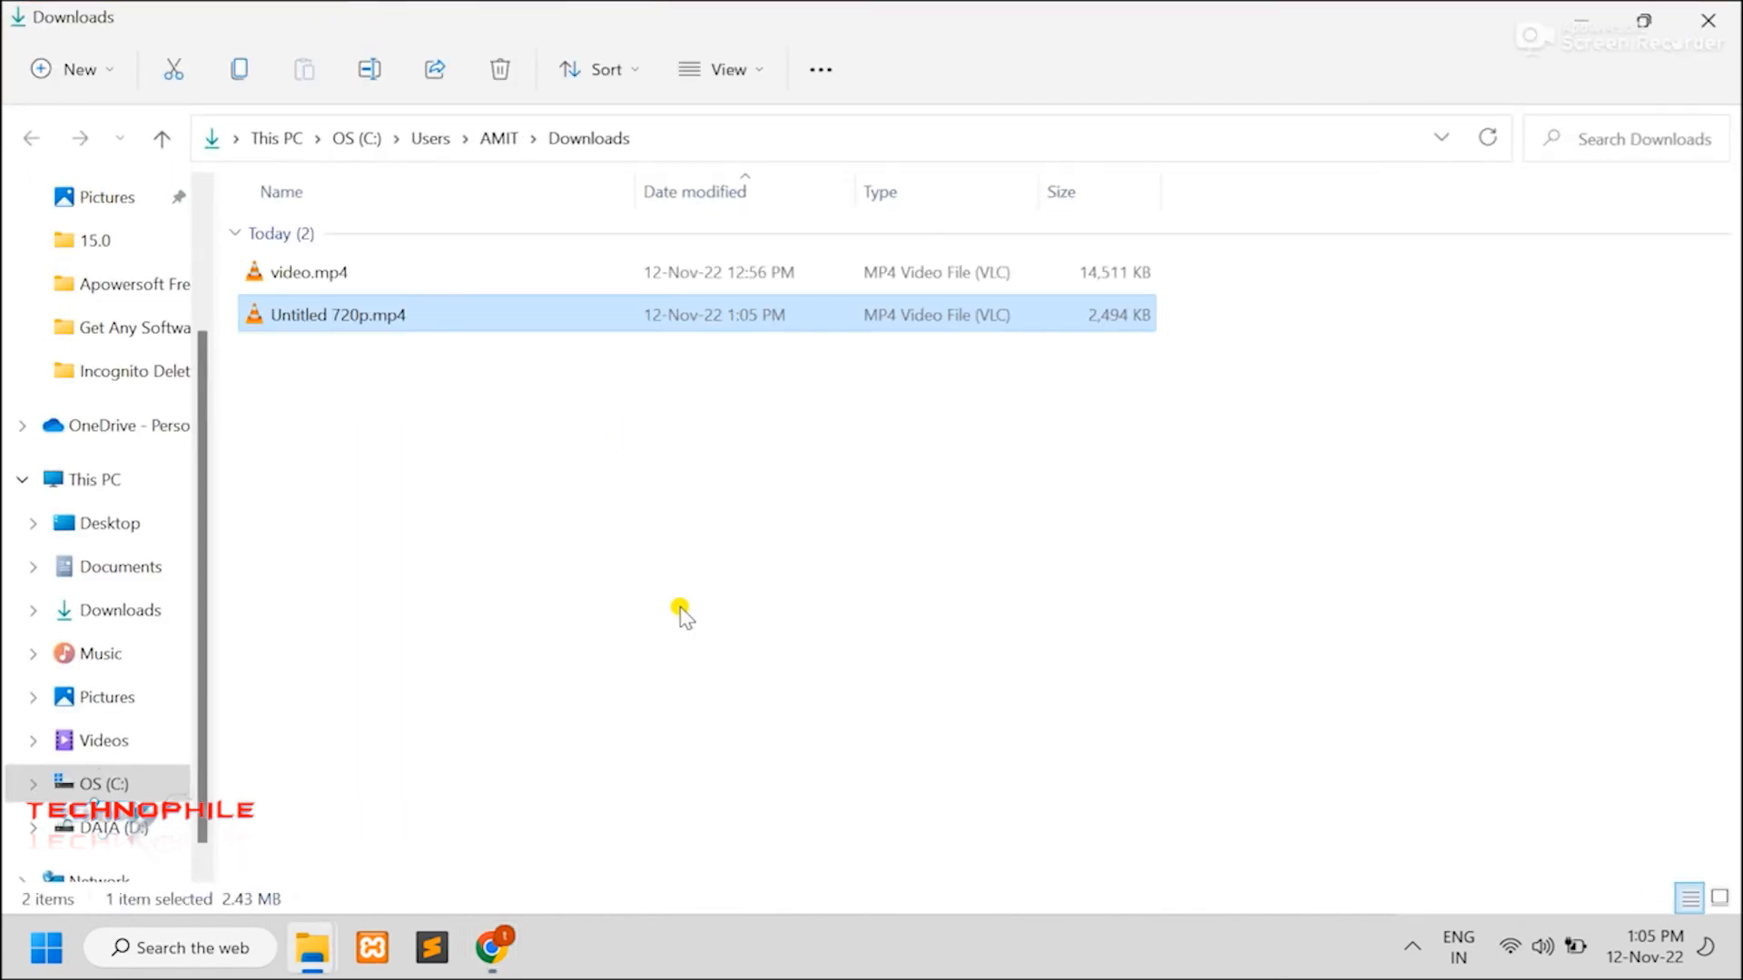
{"action": "key", "text": "Return"}
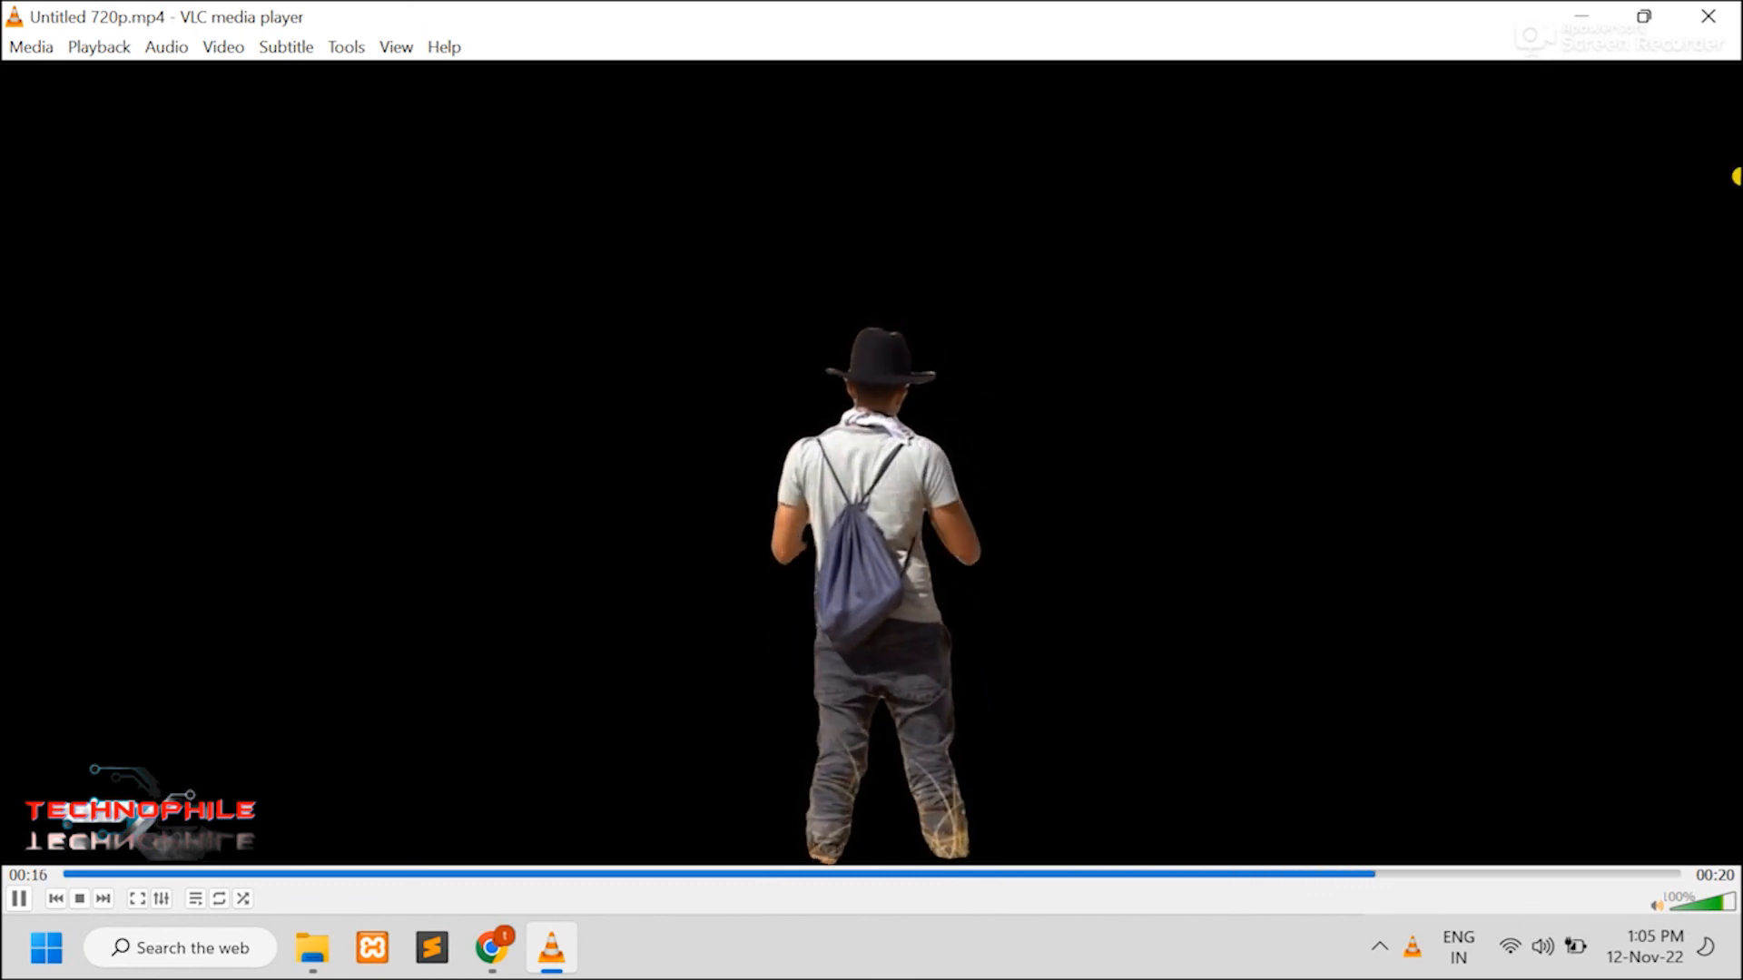
{"action": "left_click", "coordinate": [1713, 22]}
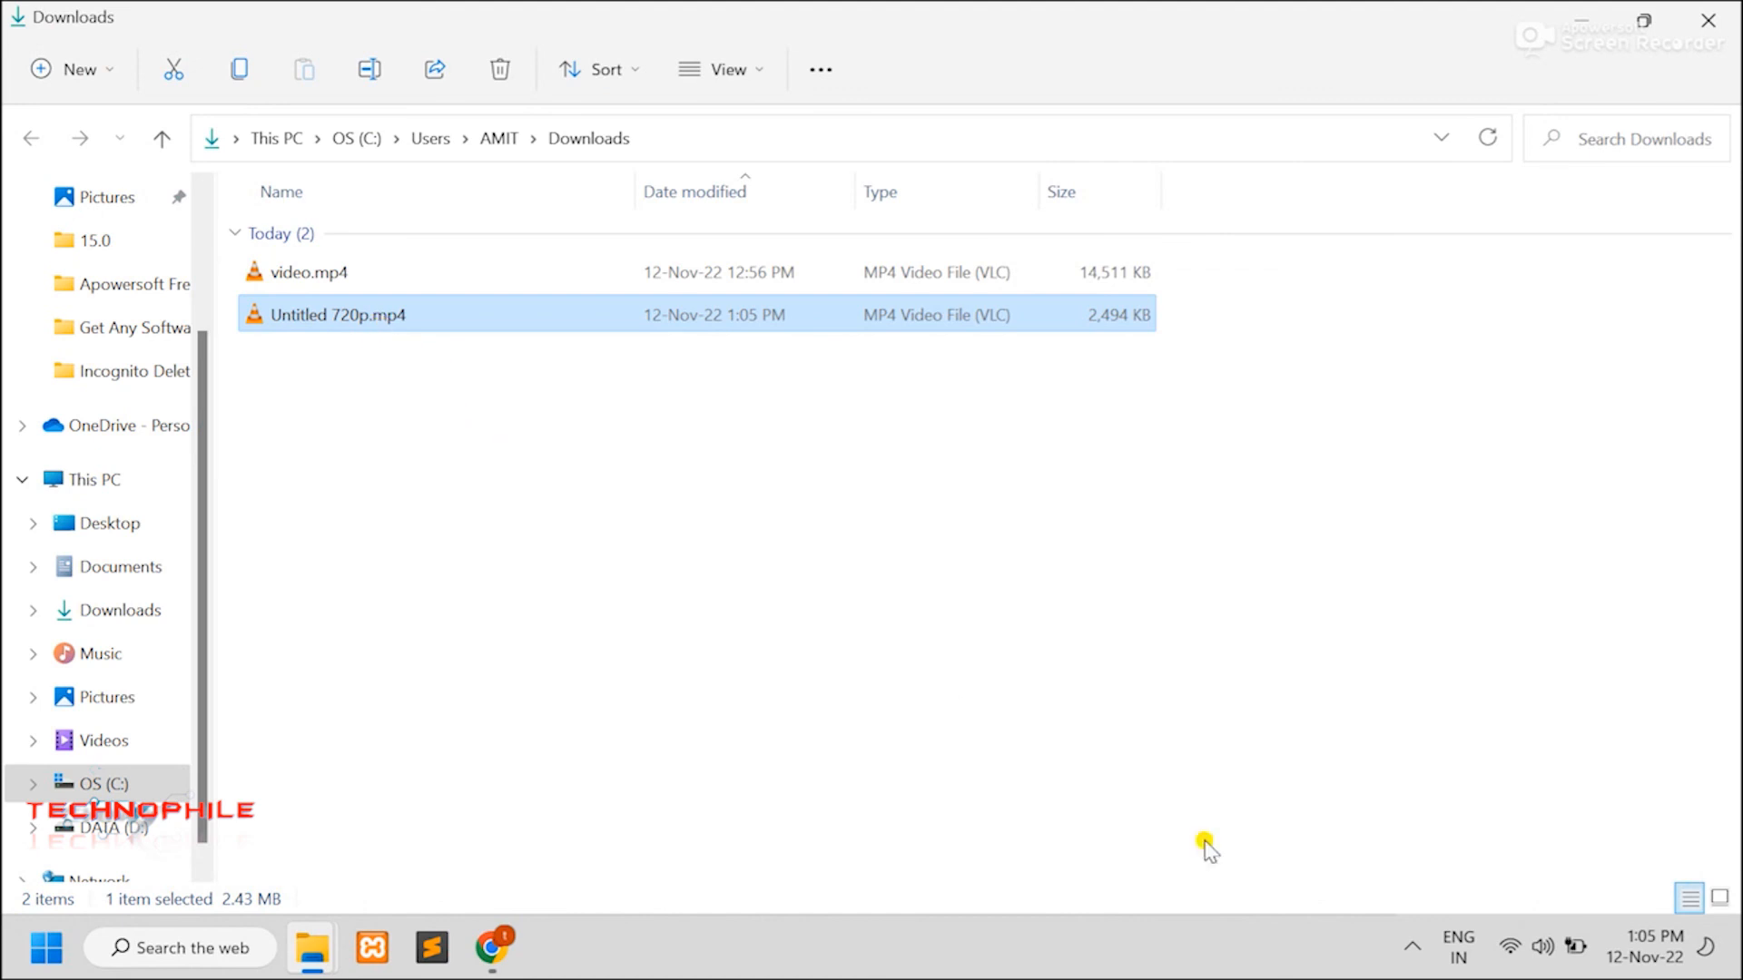
- Switch back to Chrome and return to the Runway Assets page
{"action": "key", "text": "alt+Tab"}
{"action": "key", "text": "alt+Tab"}
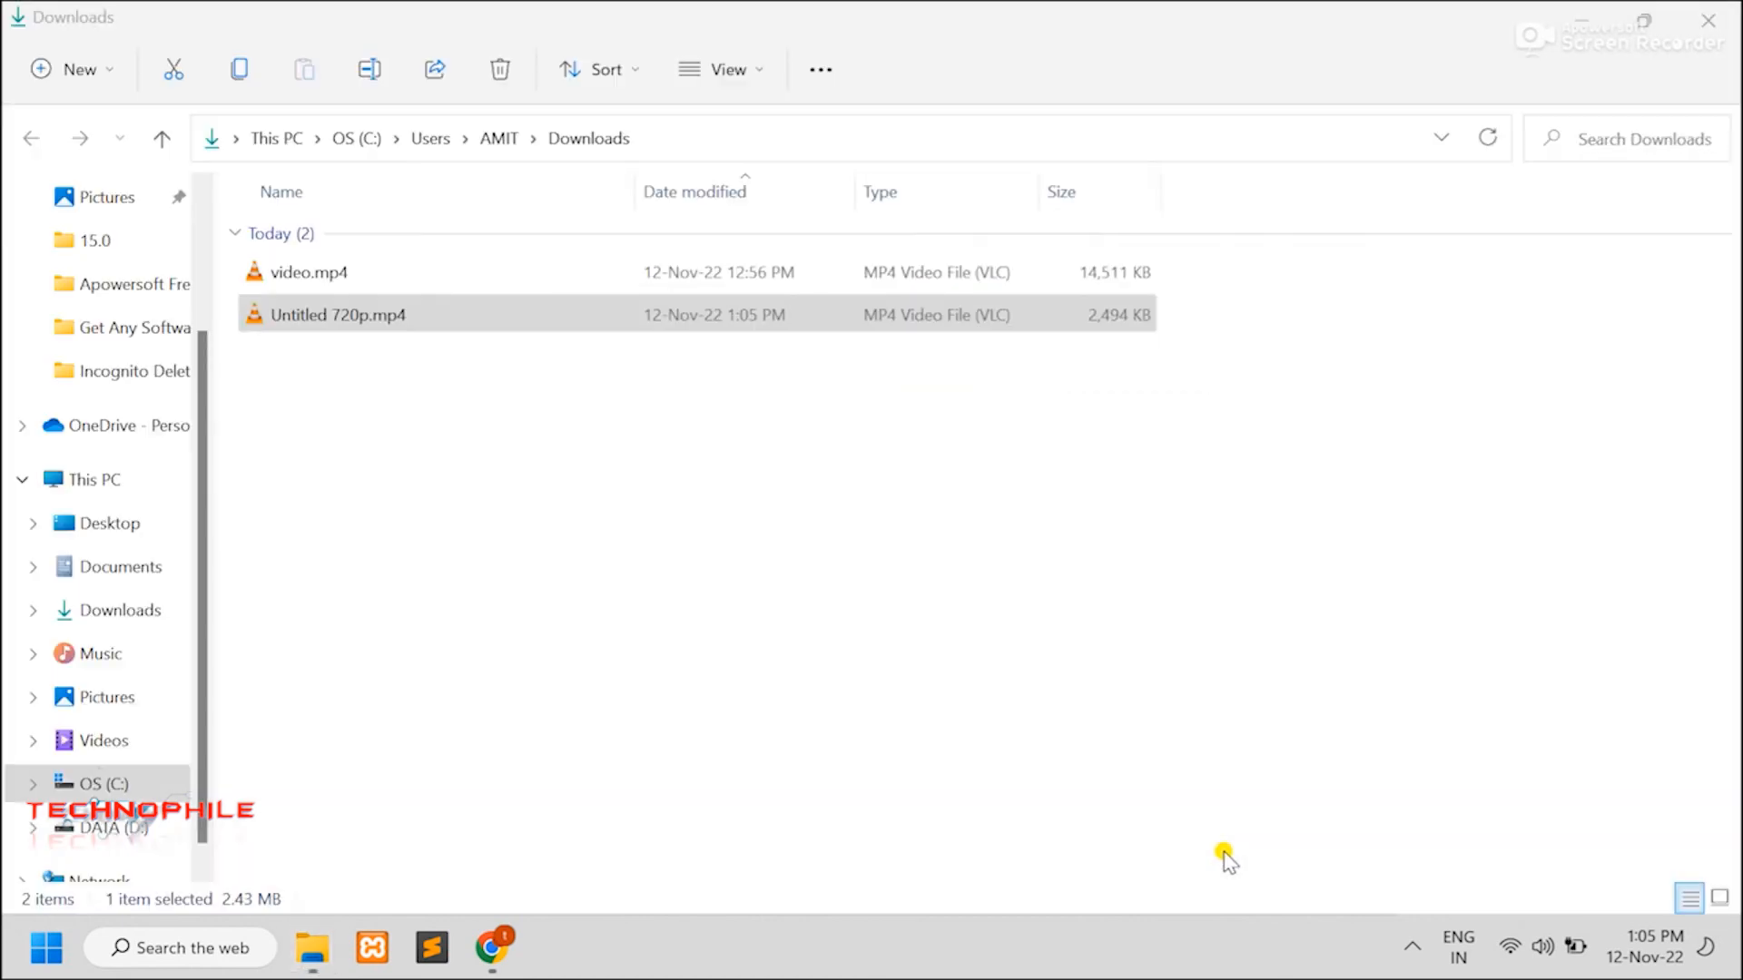
{"action": "left_click", "coordinate": [495, 951]}
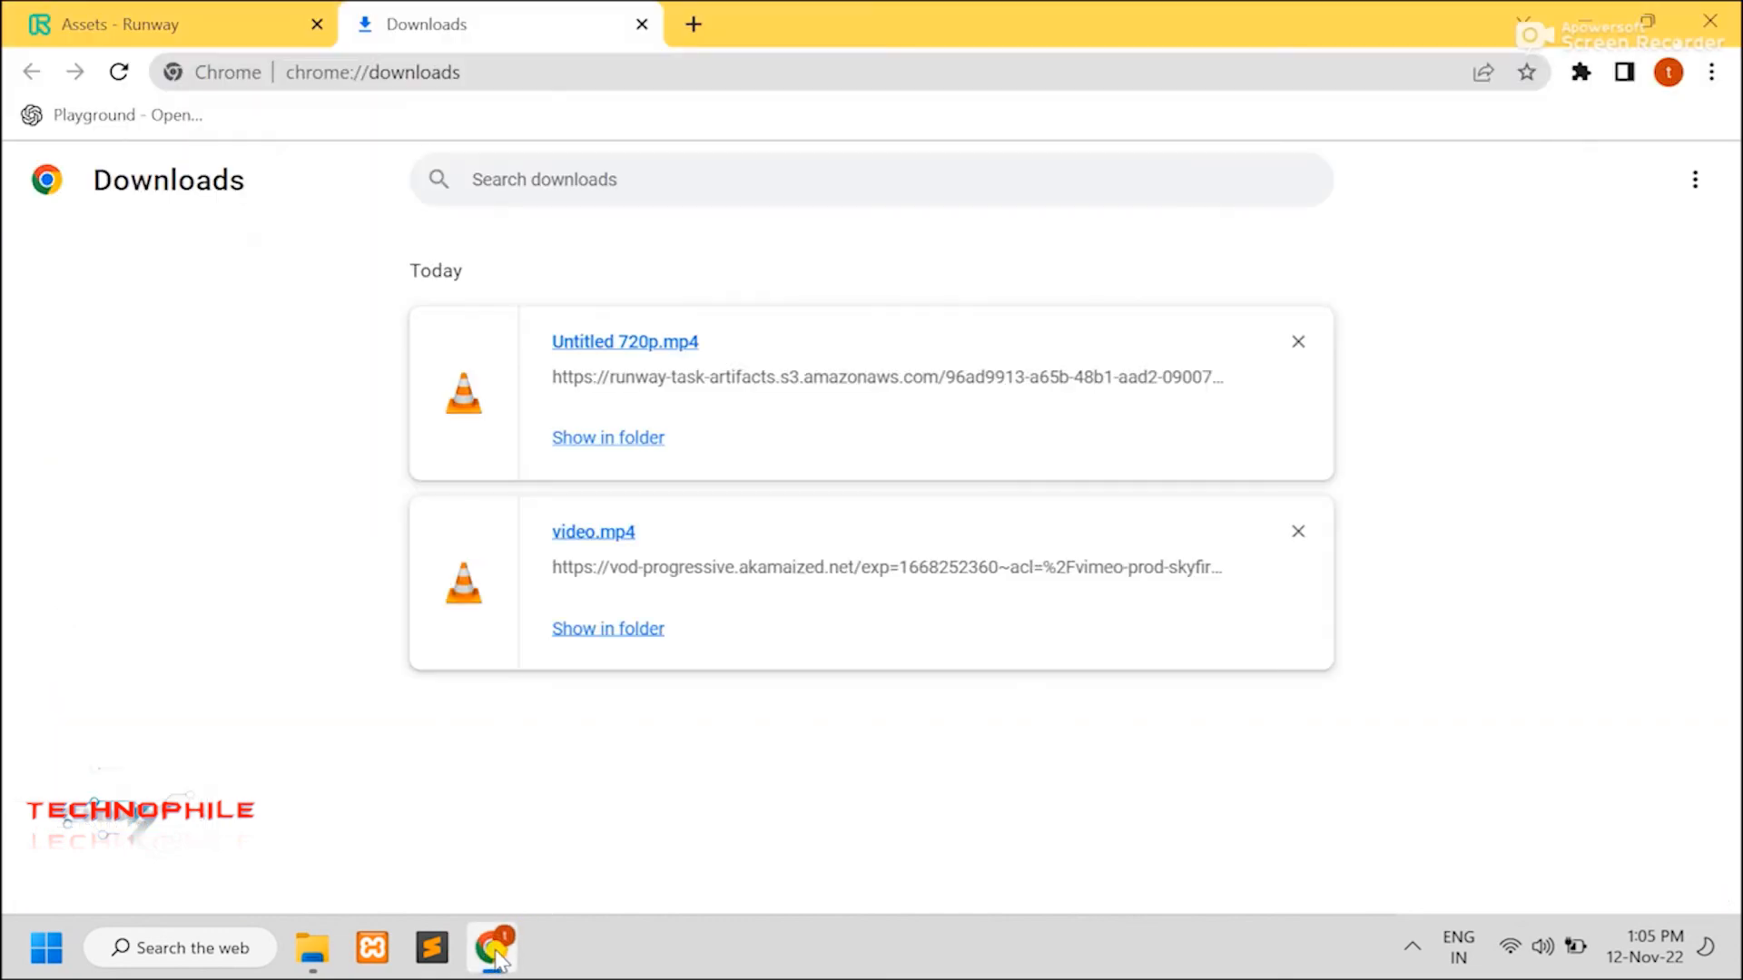
{"action": "left_click", "coordinate": [234, 12]}
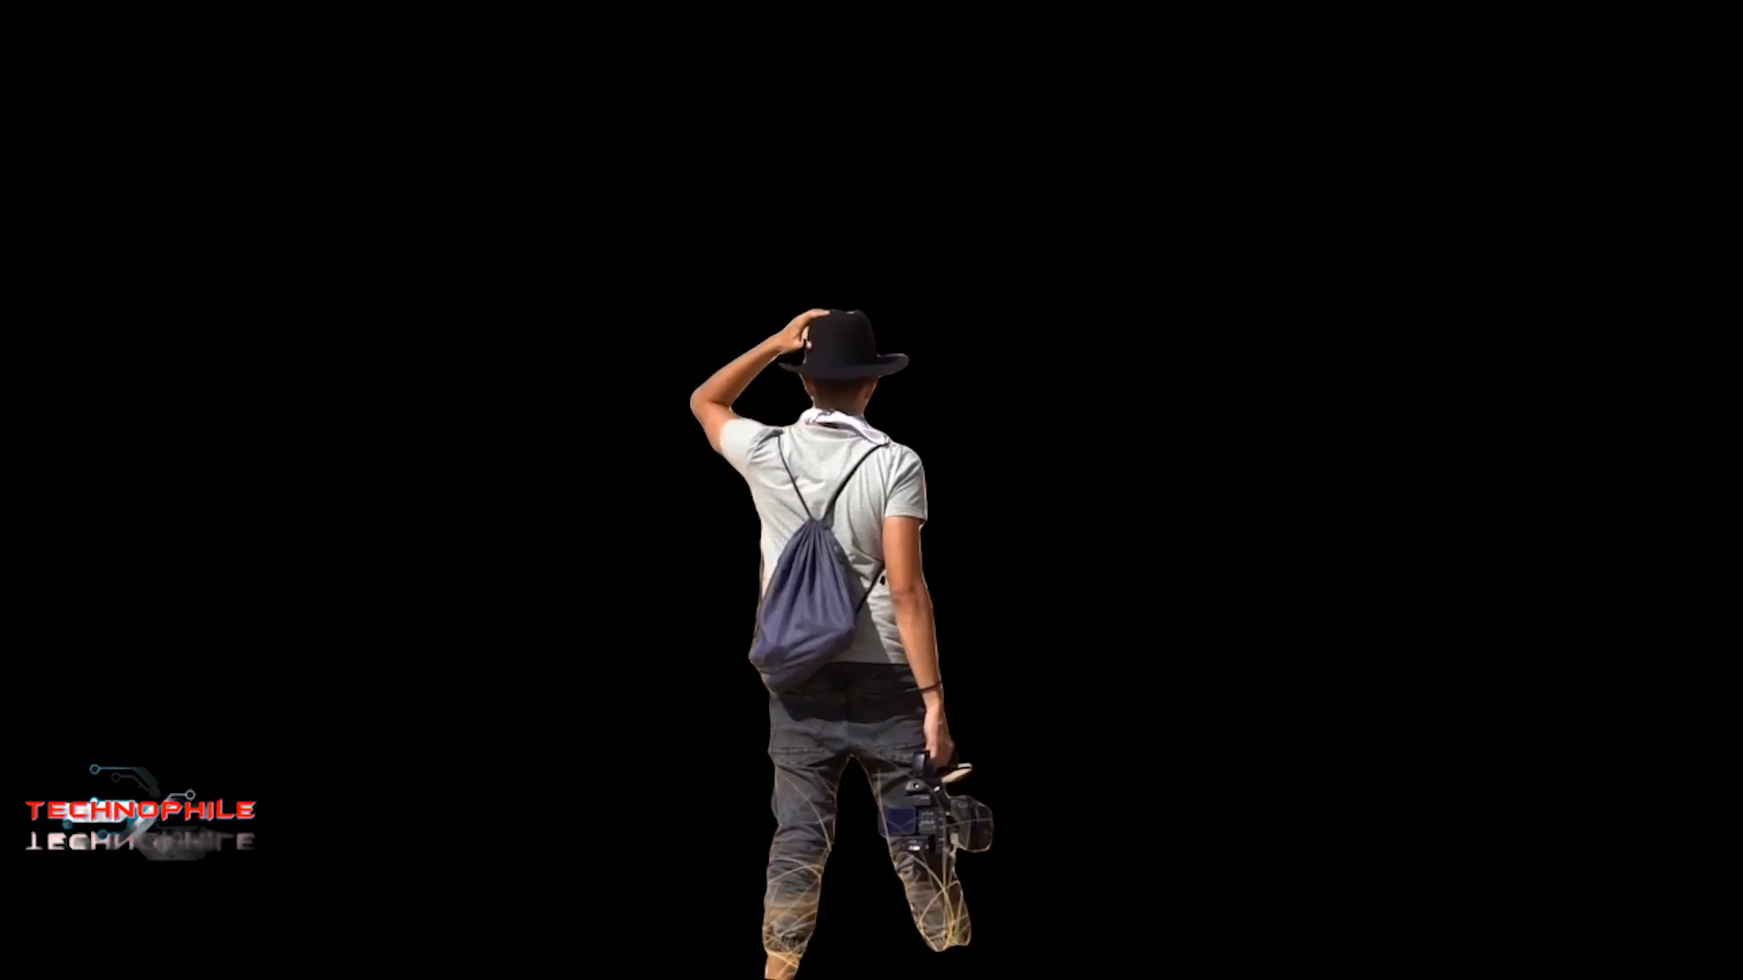